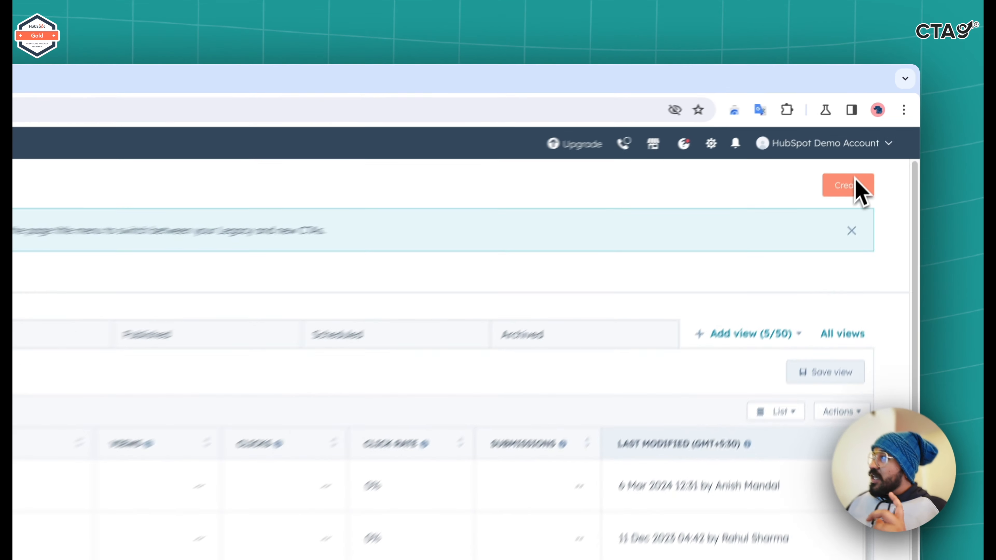
Start creating a new CTA and show the layouts available for building one from scratch.
click(878, 137)
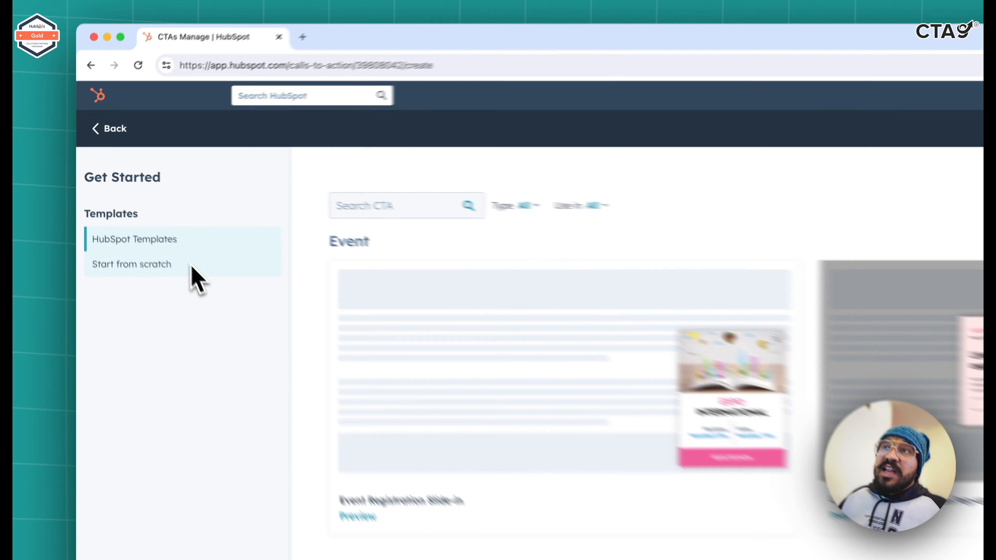
click(151, 227)
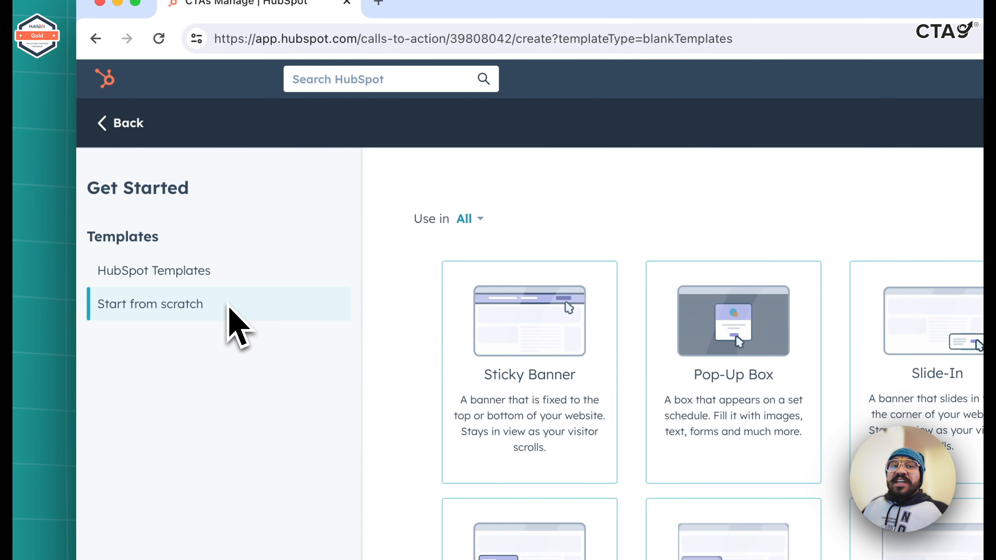
Examine the ready-made HubSpot templates, from Event through Lead Capture to the Newsletter section.
click(243, 267)
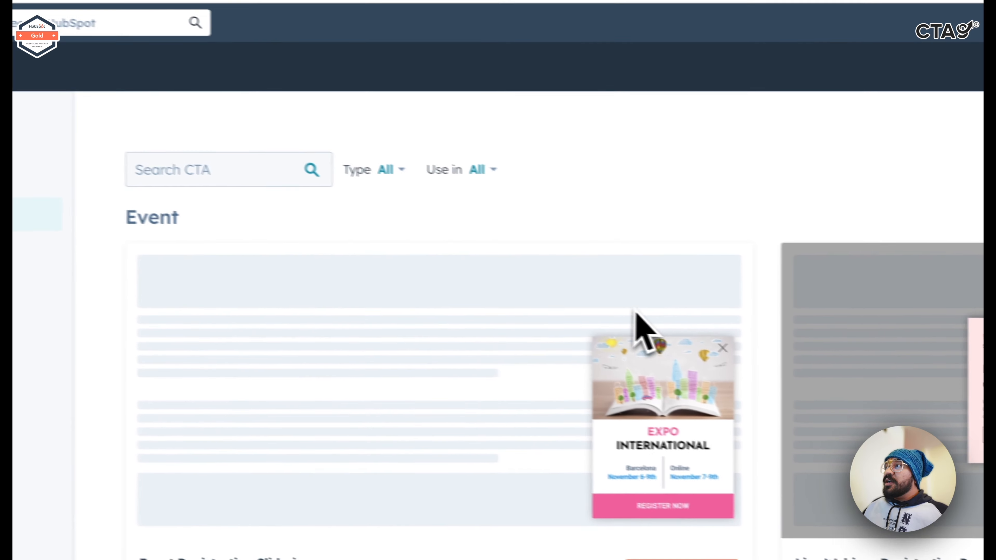
scroll(929, 389, down, 10)
scroll(594, 302, down, 10)
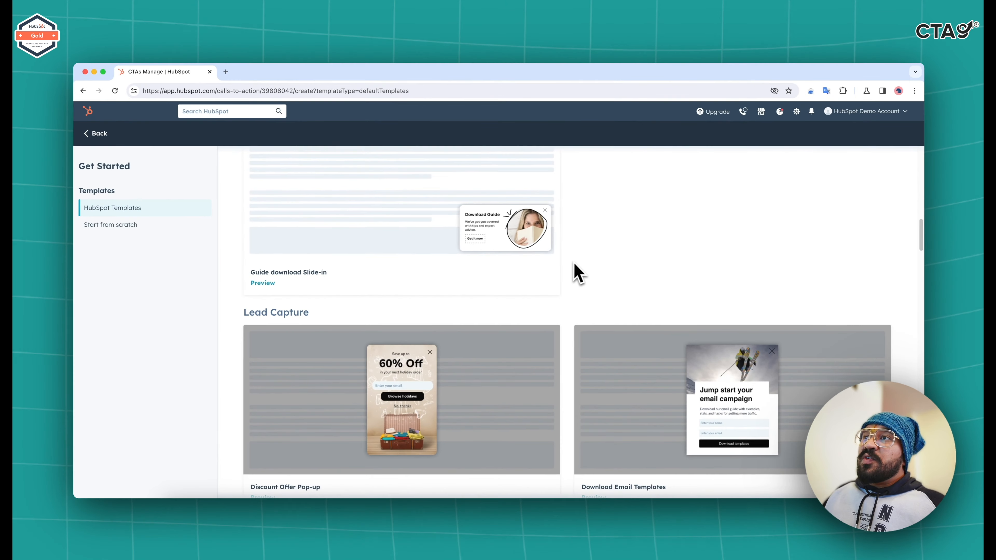
scroll(574, 262, down, 1)
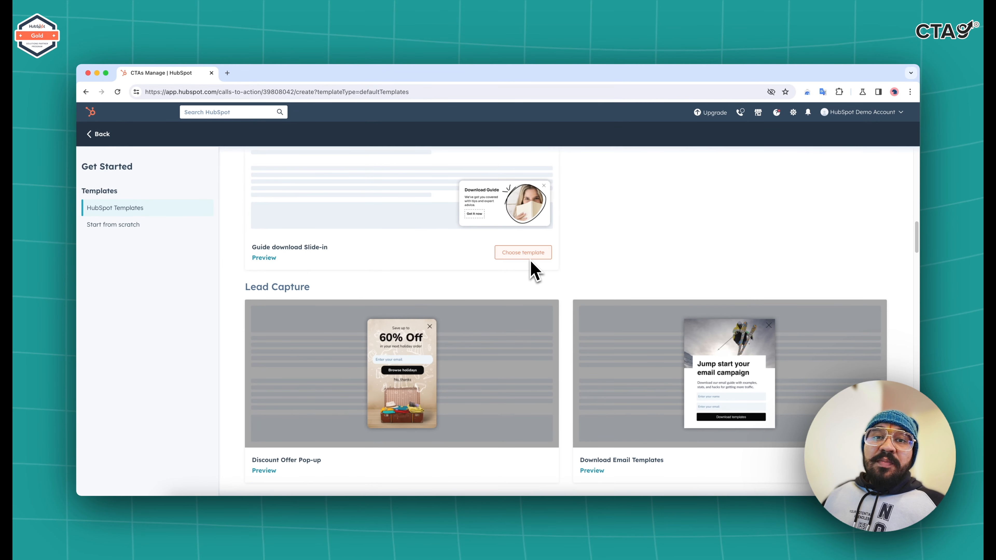
scroll(536, 270, down, 20)
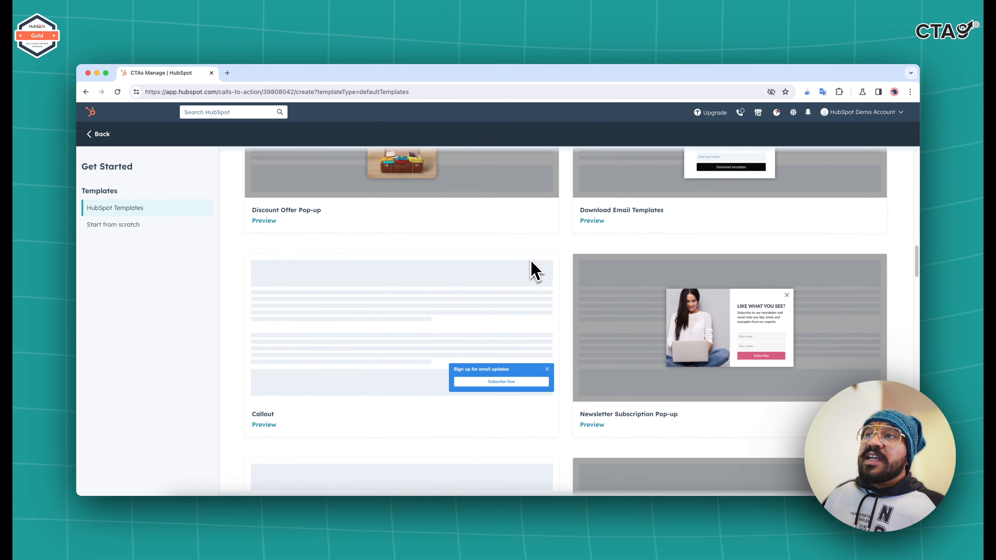
scroll(535, 271, down, 5)
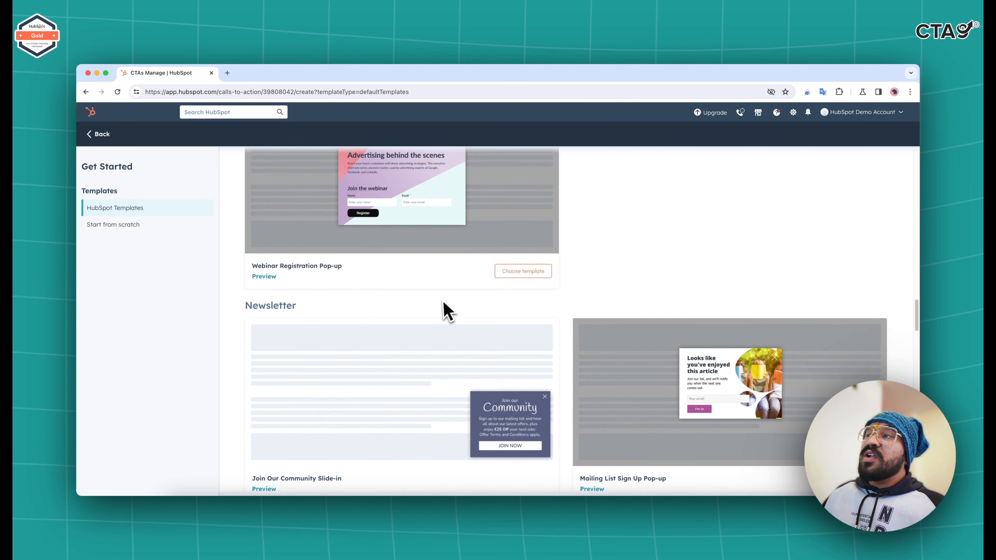
scroll(750, 338, down, 8)
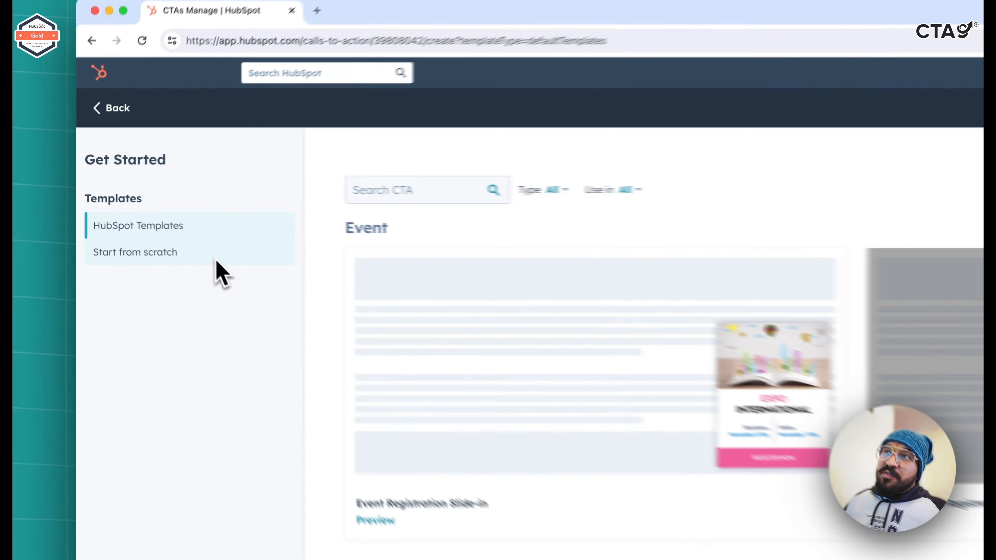
Build the CTA from scratch as a Pop-Up Box.
click(163, 228)
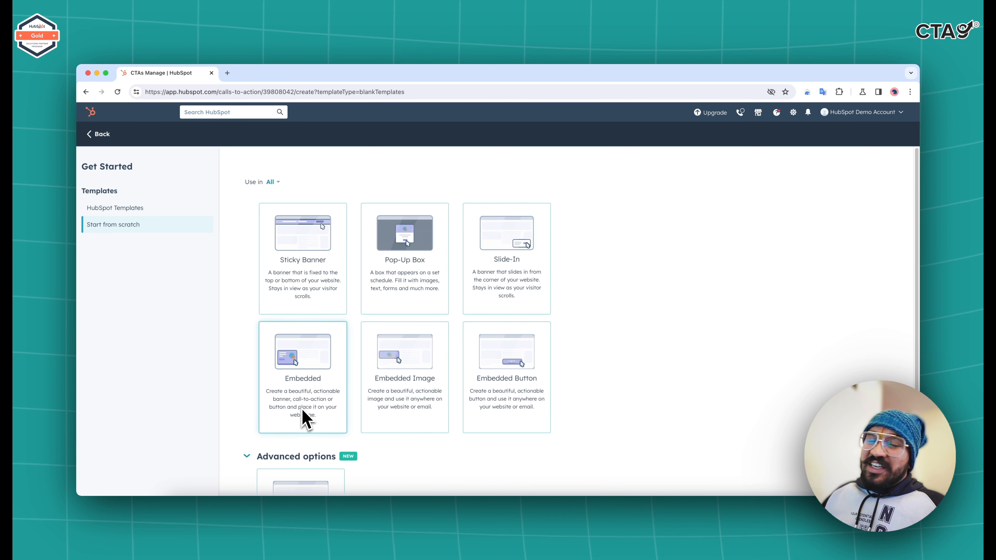
scroll(305, 419, down, 2)
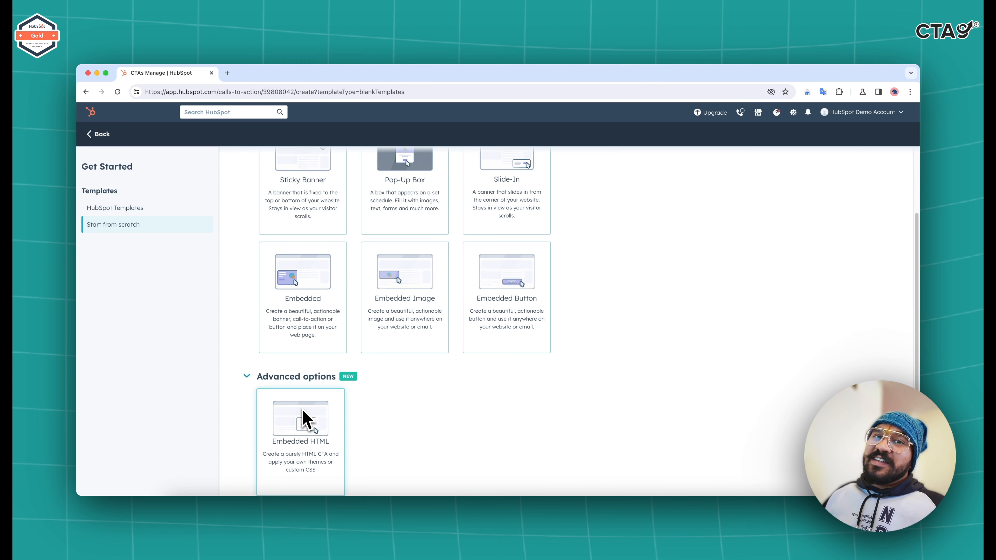
scroll(694, 349, up, 3)
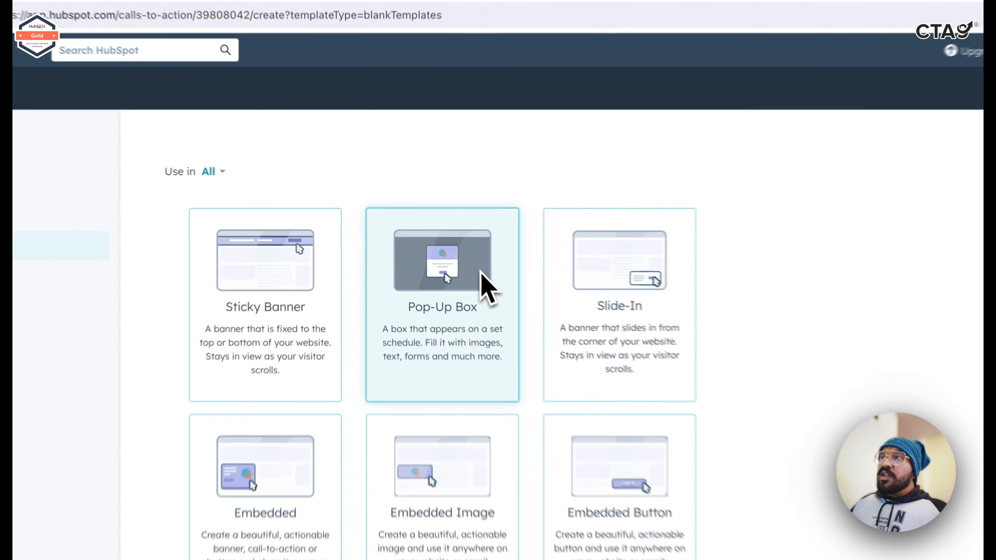
click(429, 255)
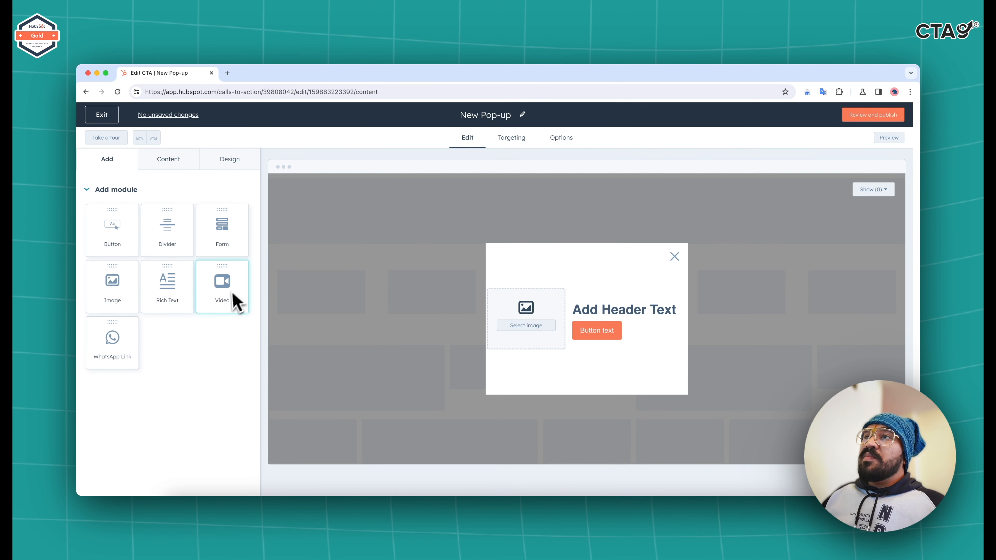
Fill the pop-up's image module with the yellow giphy GIF from the recent images.
drag(232, 231, 411, 259)
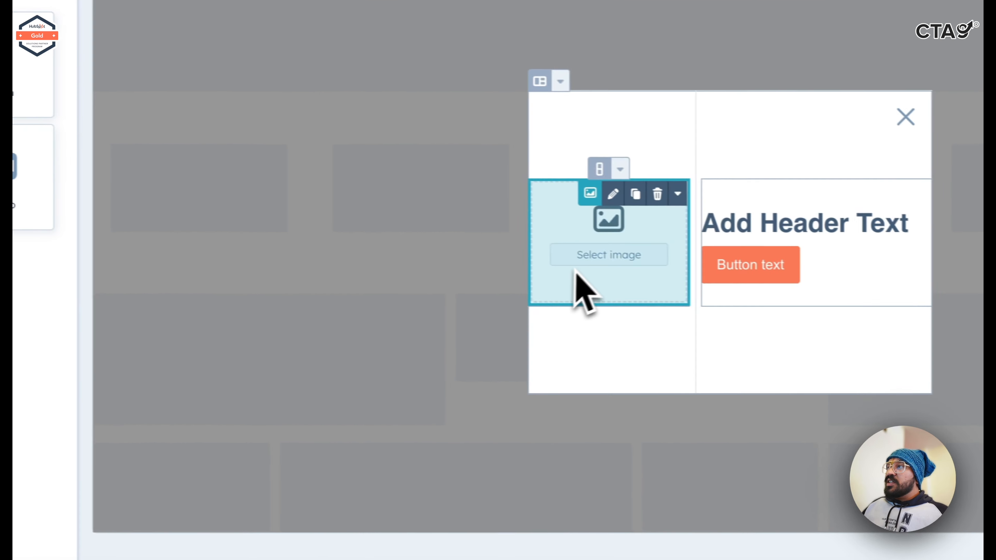
click(956, 302)
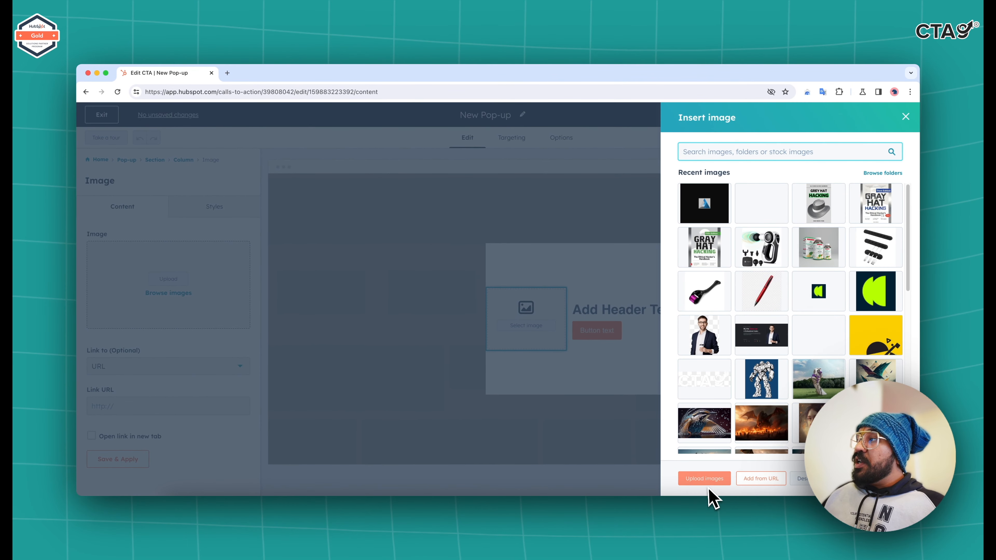
mouse_move(877, 337)
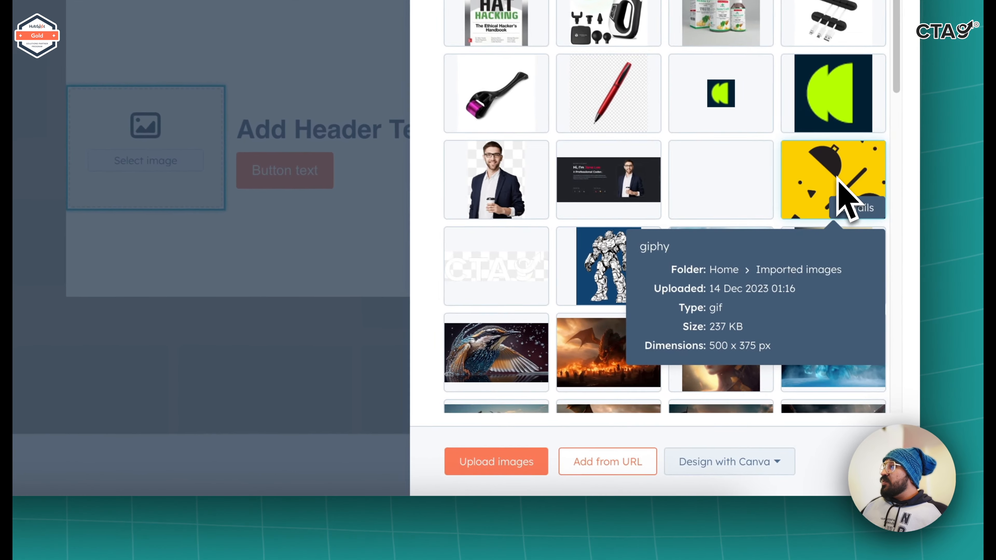
click(838, 178)
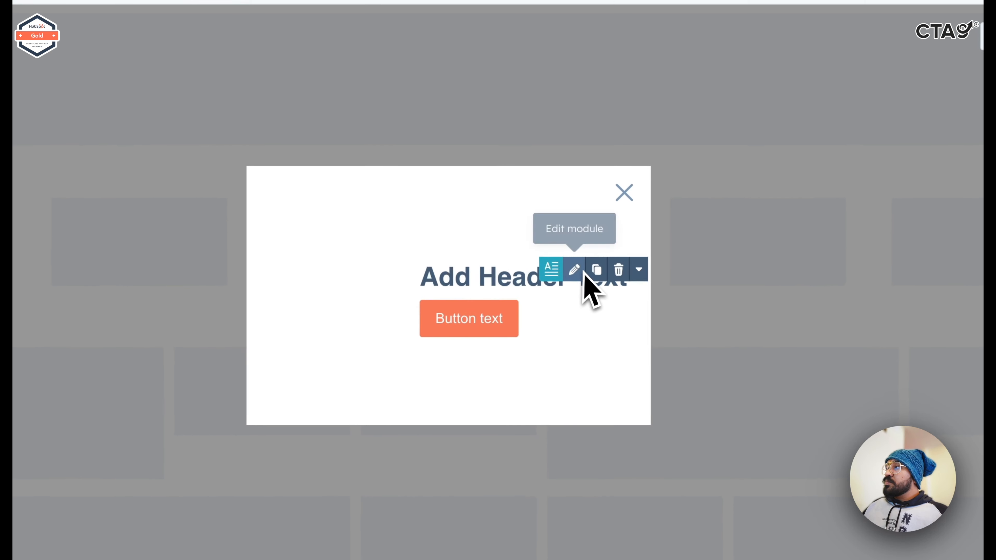
Replace the pop-up's header text with "Click Here to know".
click(390, 118)
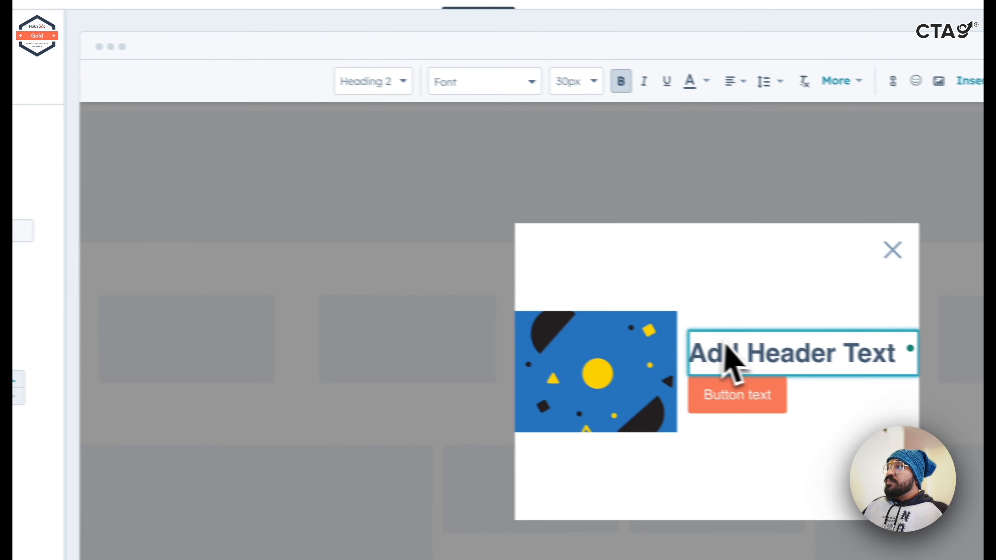
double_click(488, 300)
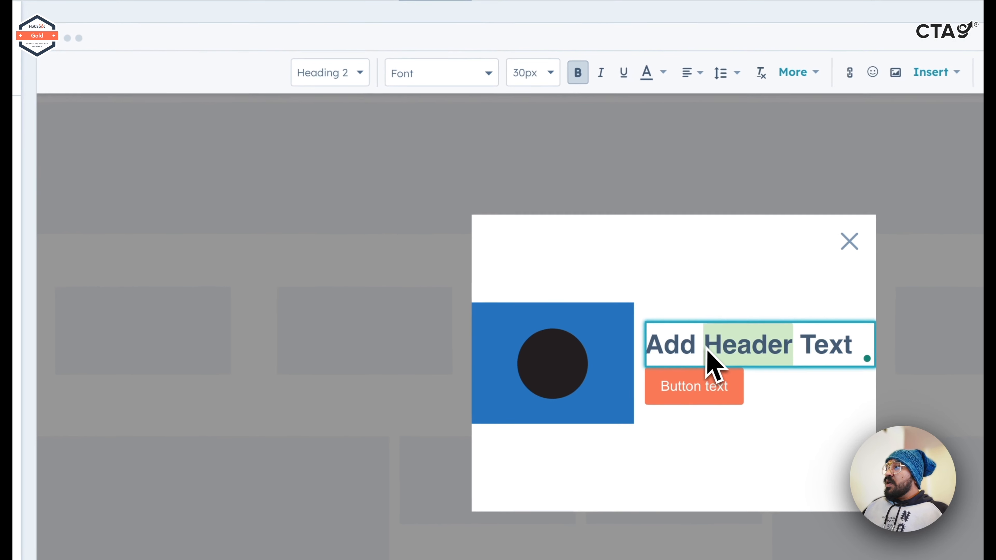
key(ctrl+a)
text(Clc)
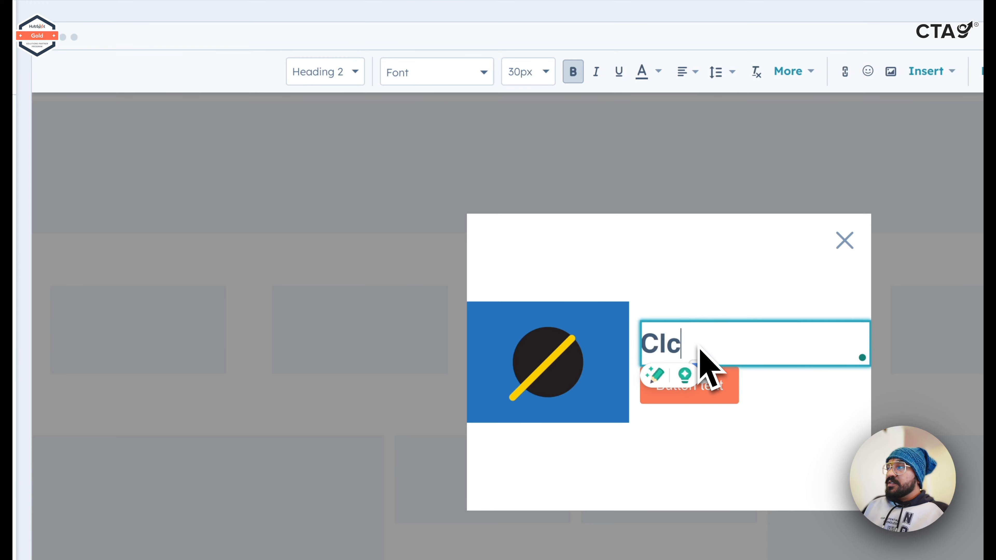
text(ik)
key(BackSpace)
key(BackSpace)
key(BackSpace)
text(ick He)
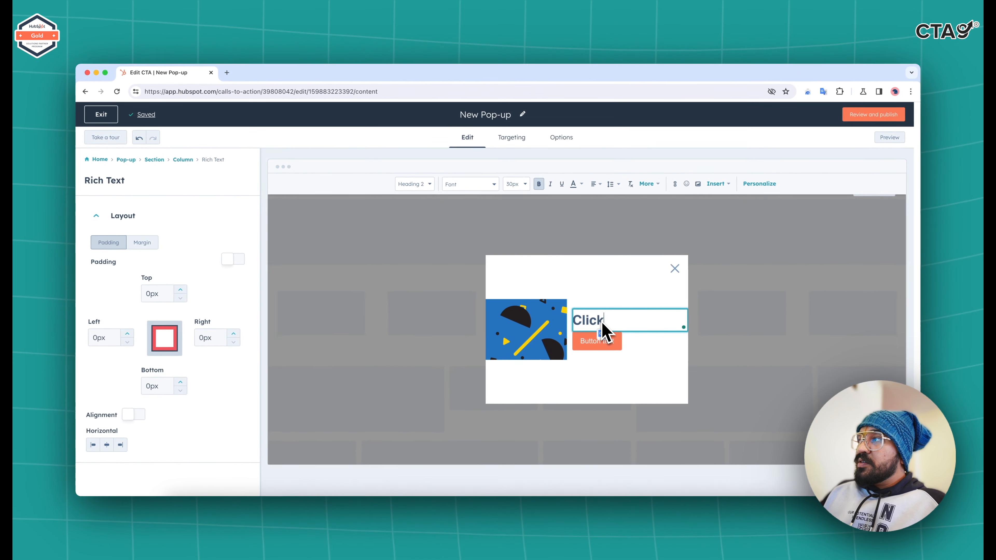
text(re to kno)
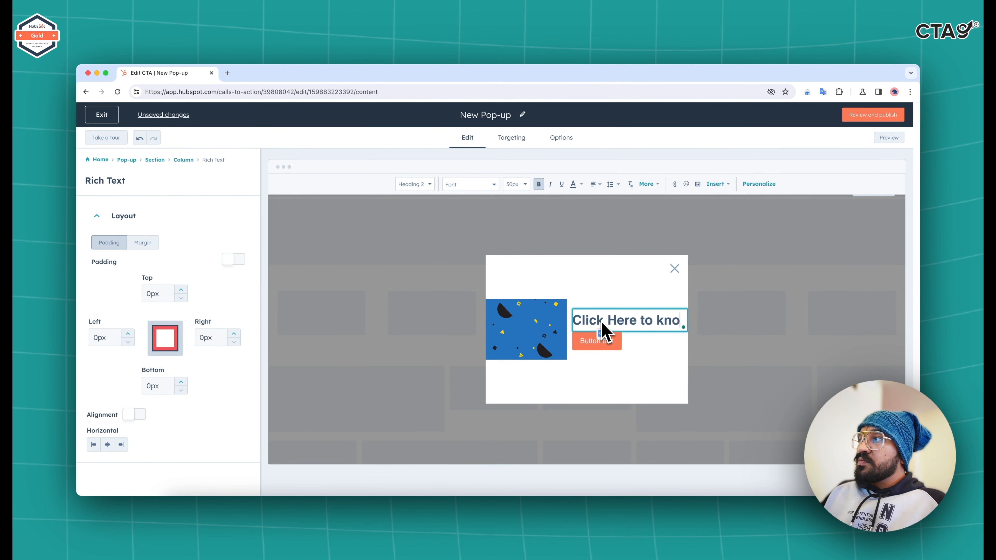
text(w)
Set the font size of the whole header text to 24px.
key(ctrl+a)
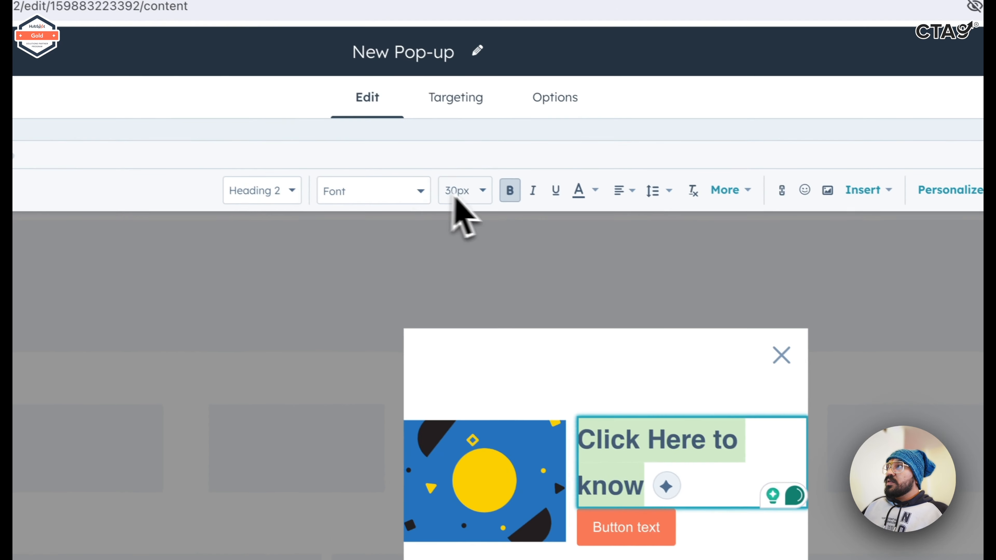
click(454, 198)
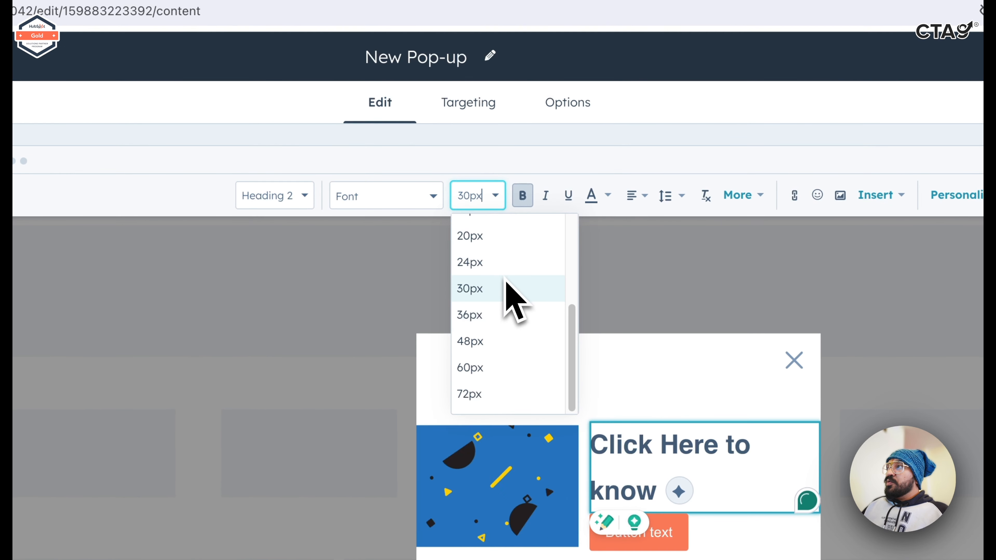
click(481, 257)
Link the pop-up's button to one of your blog pages and choose the Practice blog.
click(643, 514)
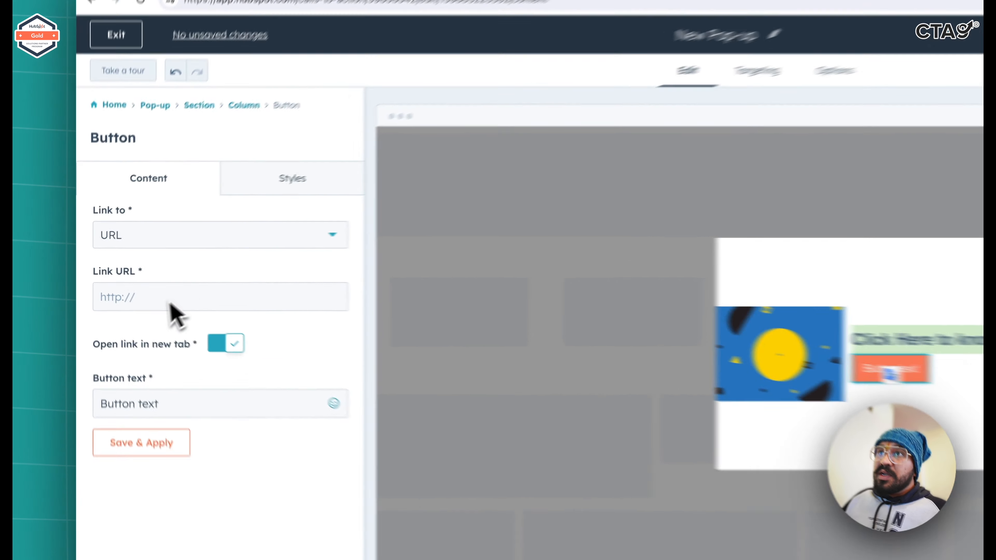
click(141, 285)
click(275, 227)
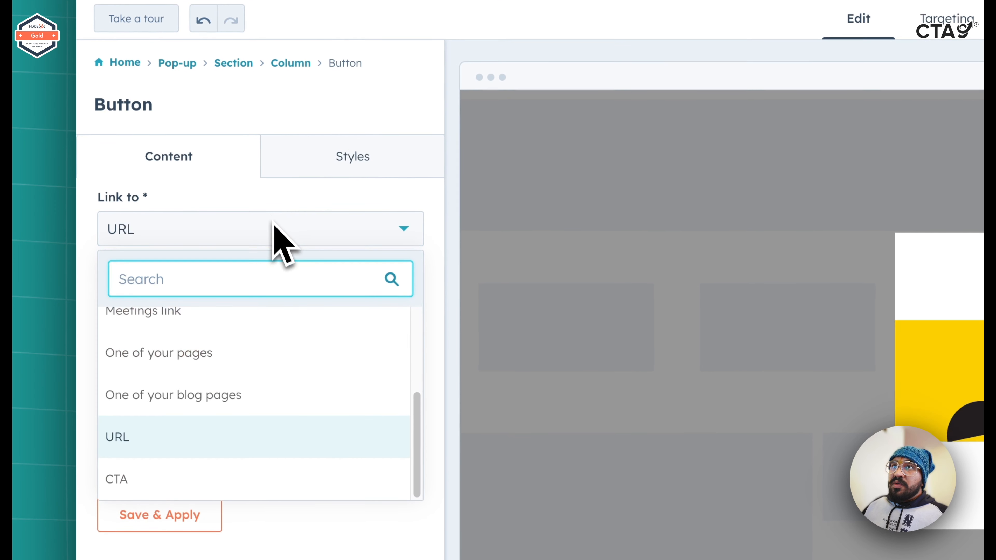
click(241, 394)
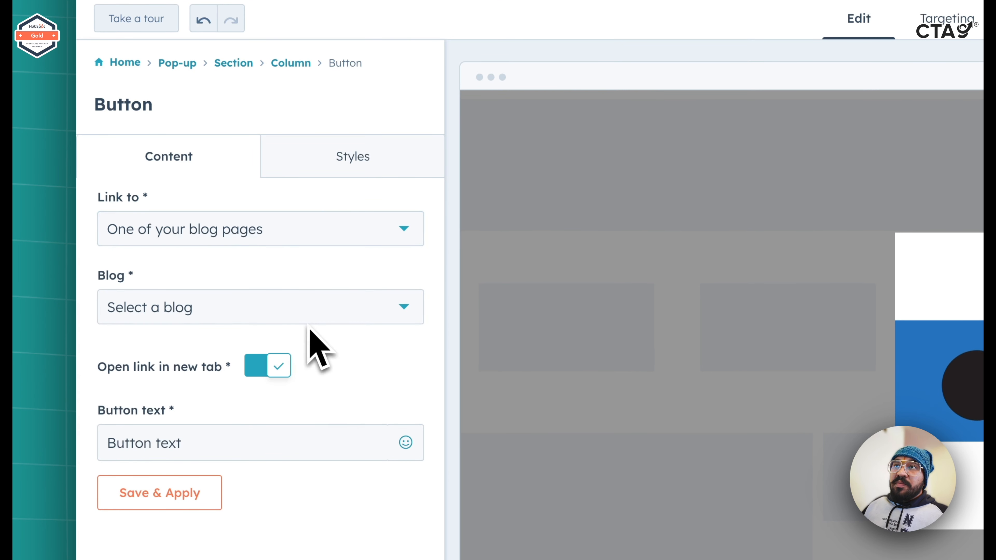
click(306, 314)
click(253, 402)
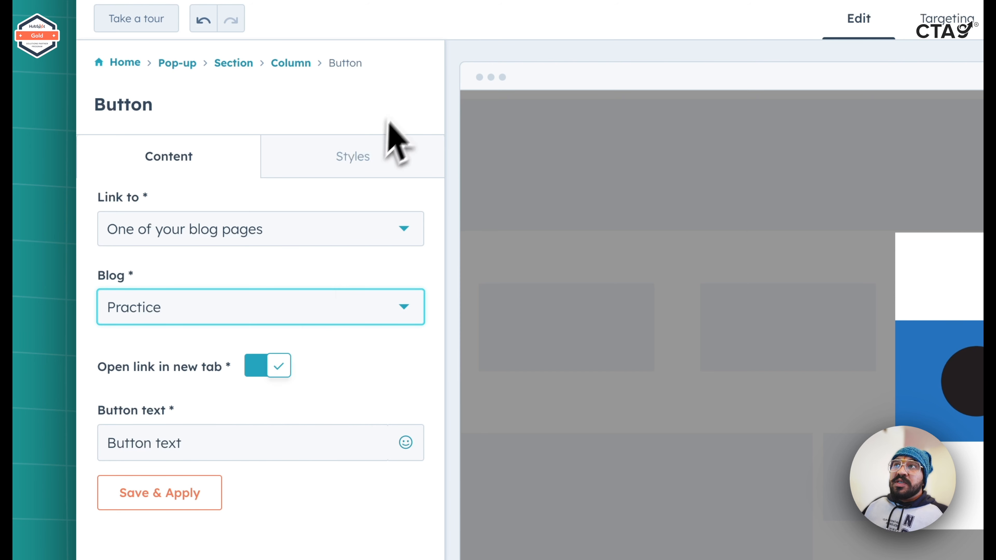
Adjust the button's left padding in its layout styles.
click(353, 160)
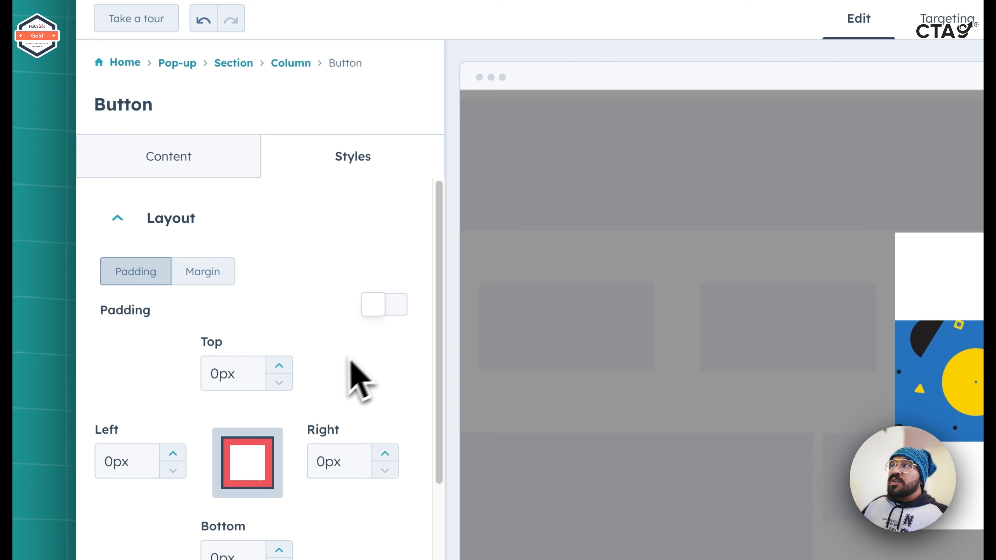
click(177, 450)
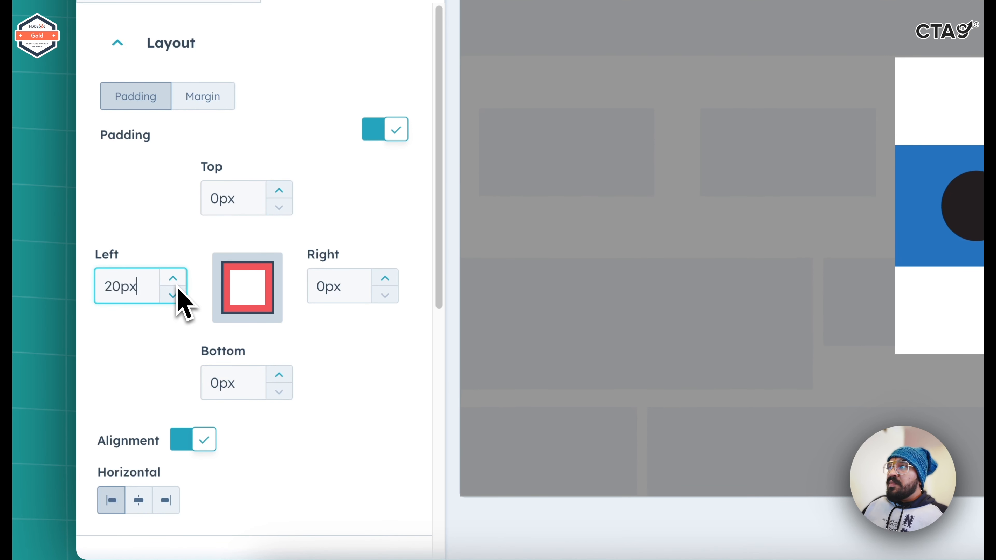
click(177, 287)
click(176, 288)
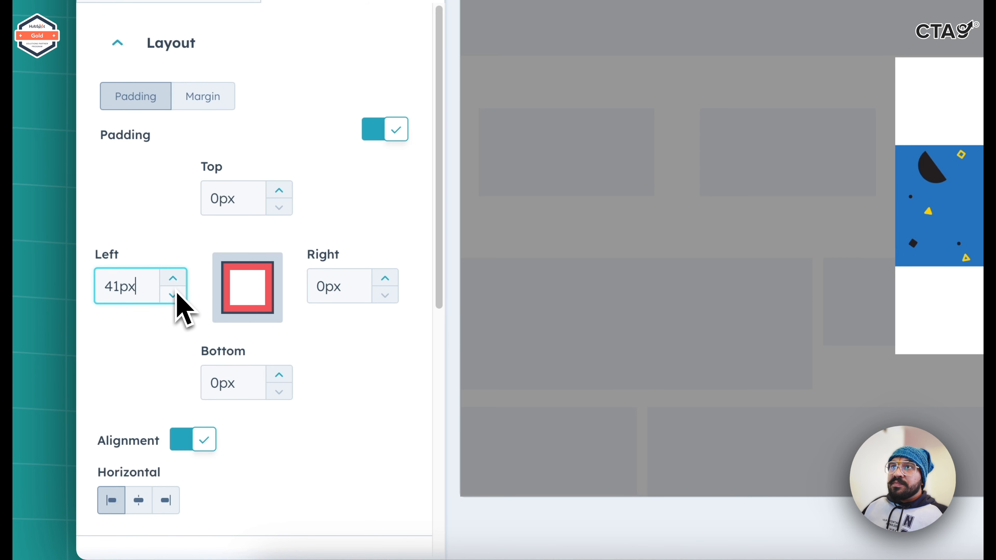
click(177, 294)
Expand the button's background color settings and set its border style to Solid.
scroll(373, 389, down, 9)
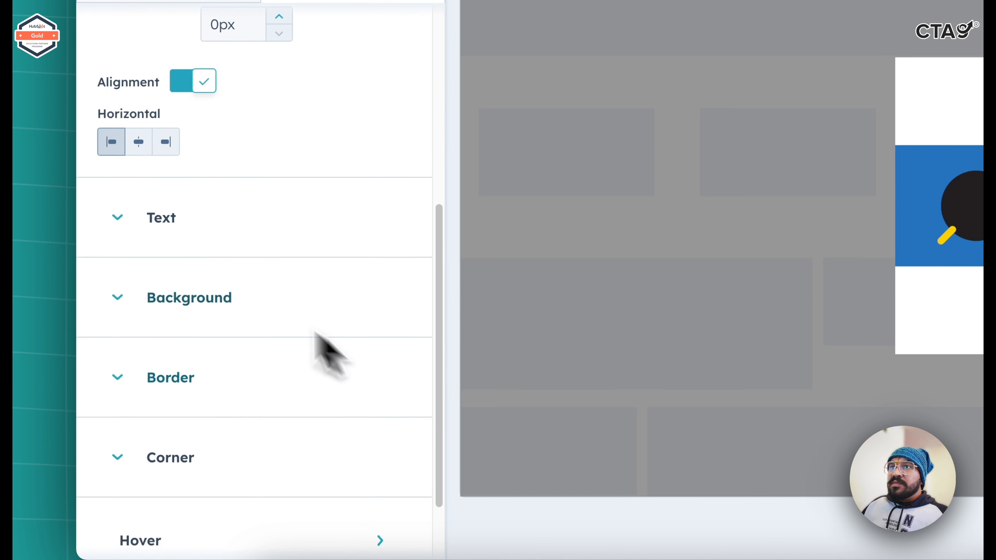
scroll(330, 352, down, 2)
click(204, 230)
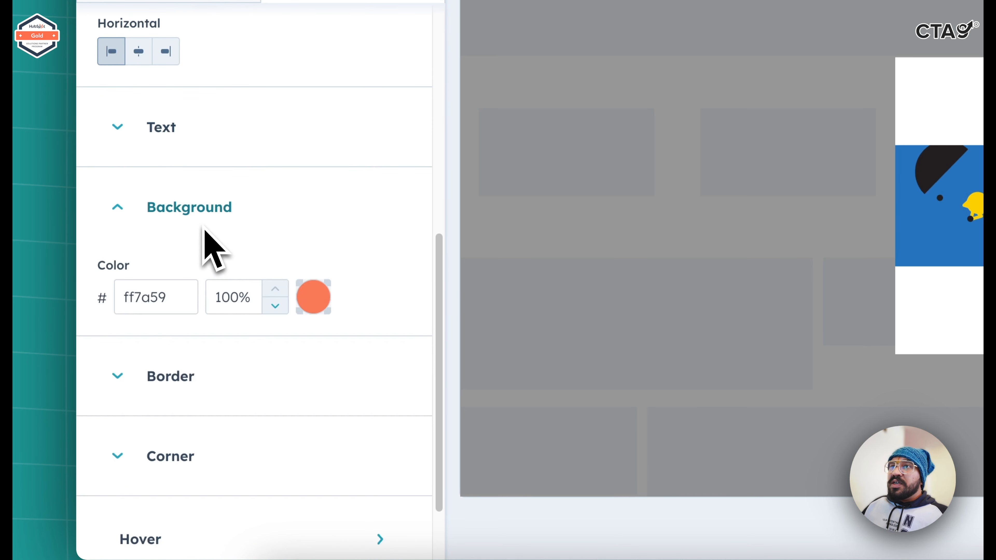
click(218, 389)
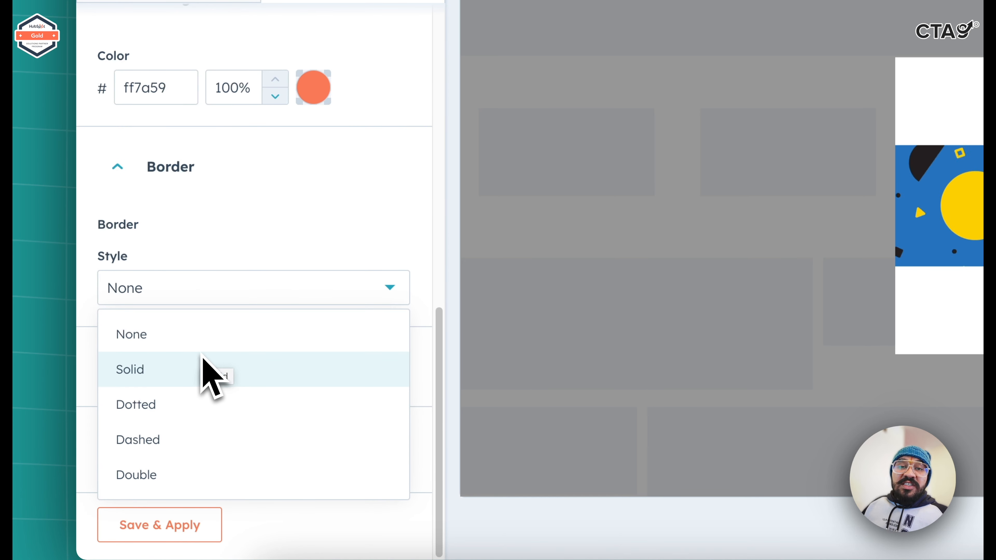
click(202, 357)
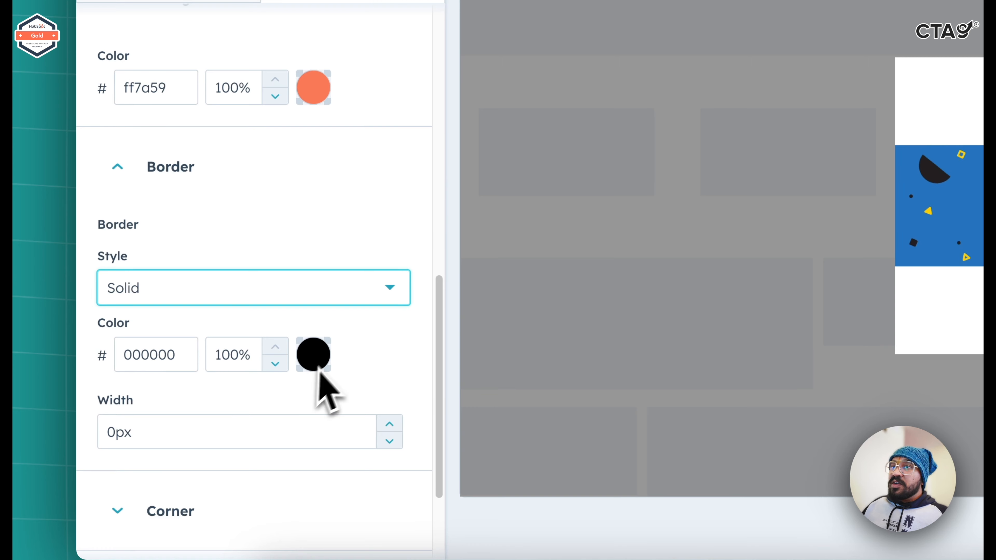
scroll(402, 395, down, 3)
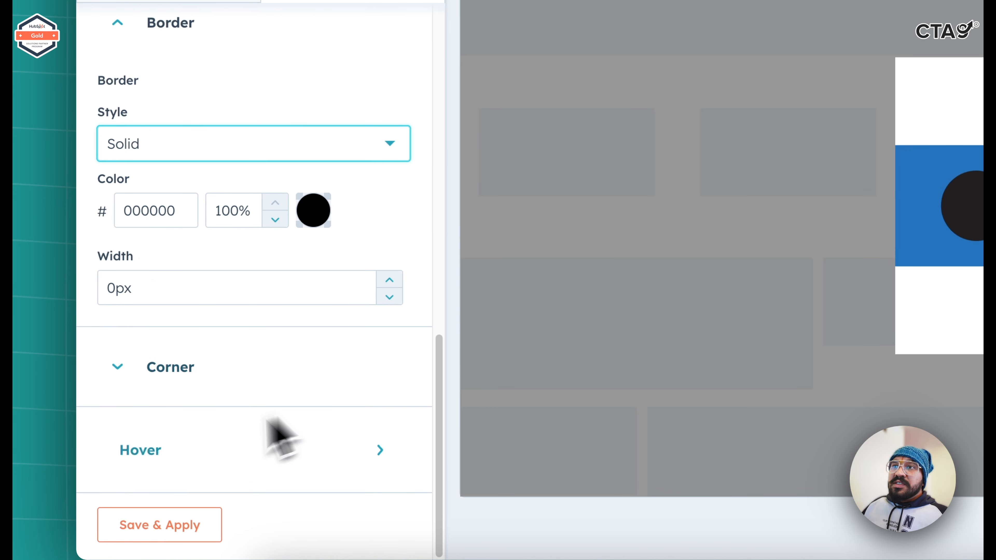
Reopen the pop-up's button module, set its button text to "Click Here" and save and apply the change.
click(255, 436)
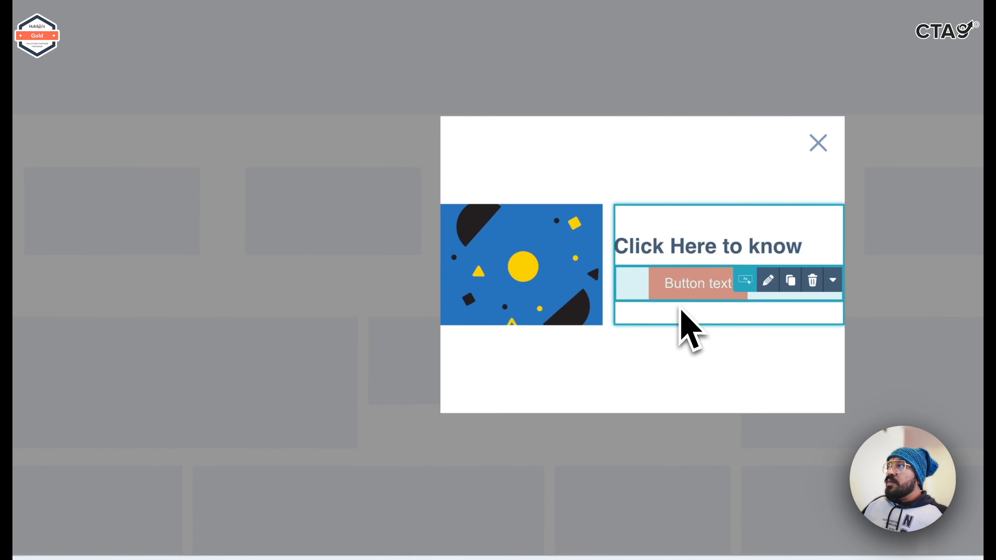
click(645, 381)
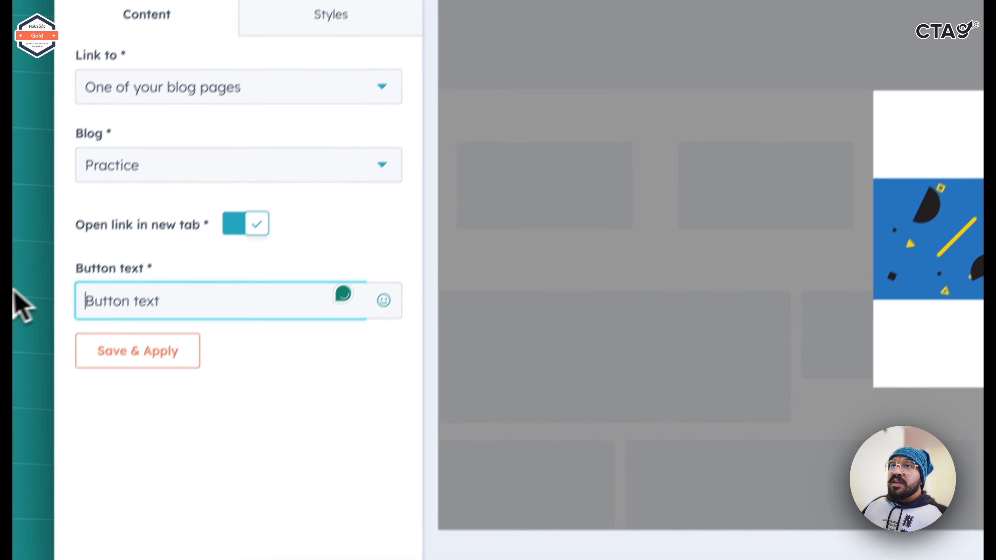
key(ctrl+a)
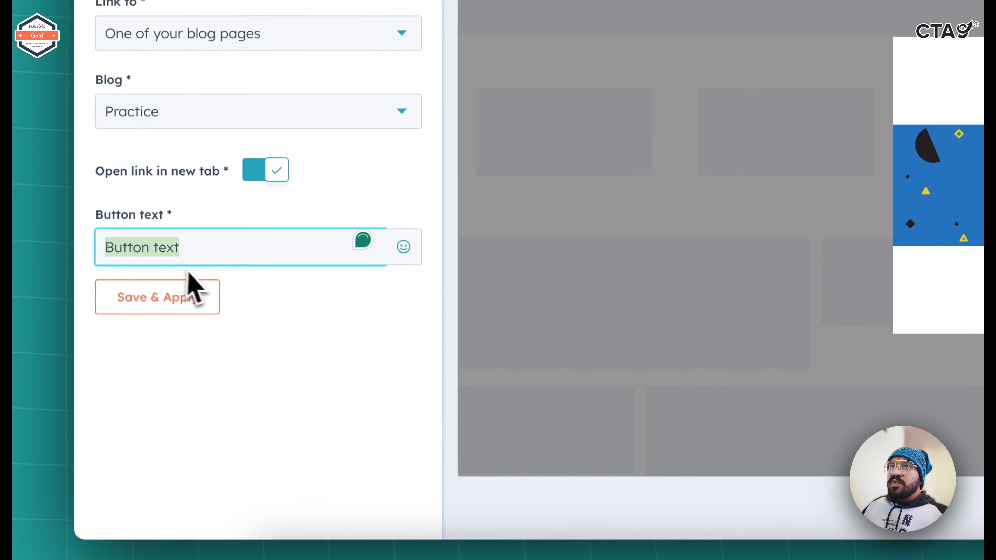
text(Click Here)
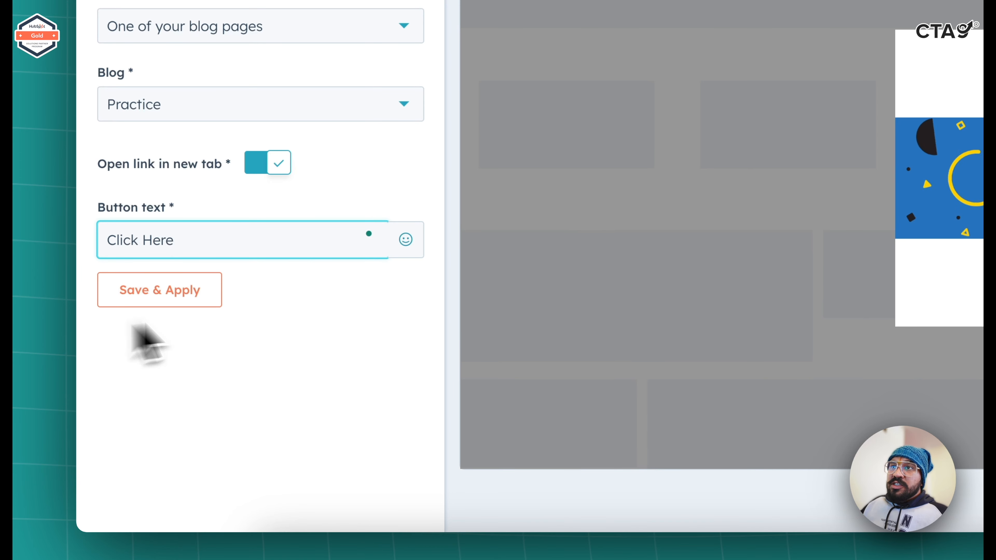
click(245, 306)
click(210, 303)
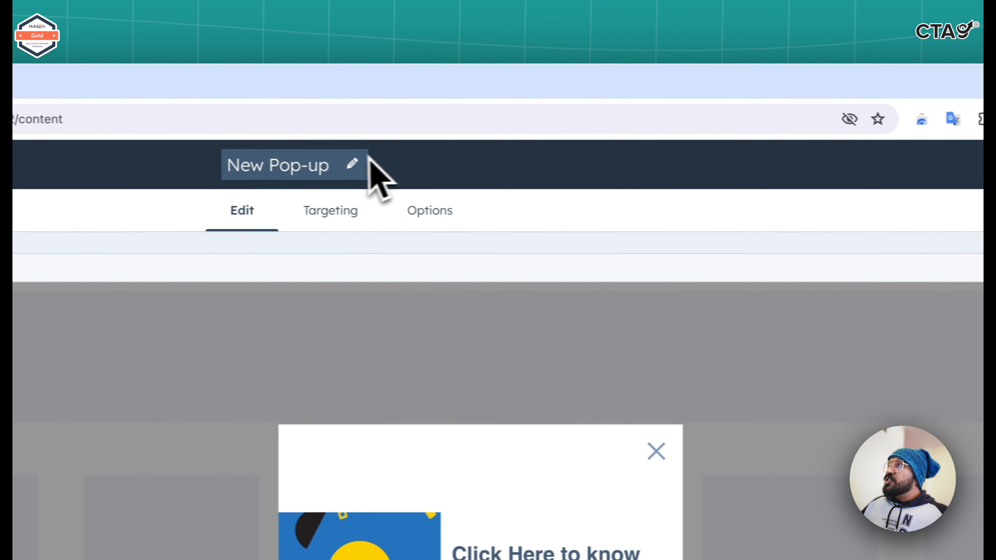
Rename the pop-up CTA to "Popup Cta", review its publish details and publish it immediately.
click(352, 163)
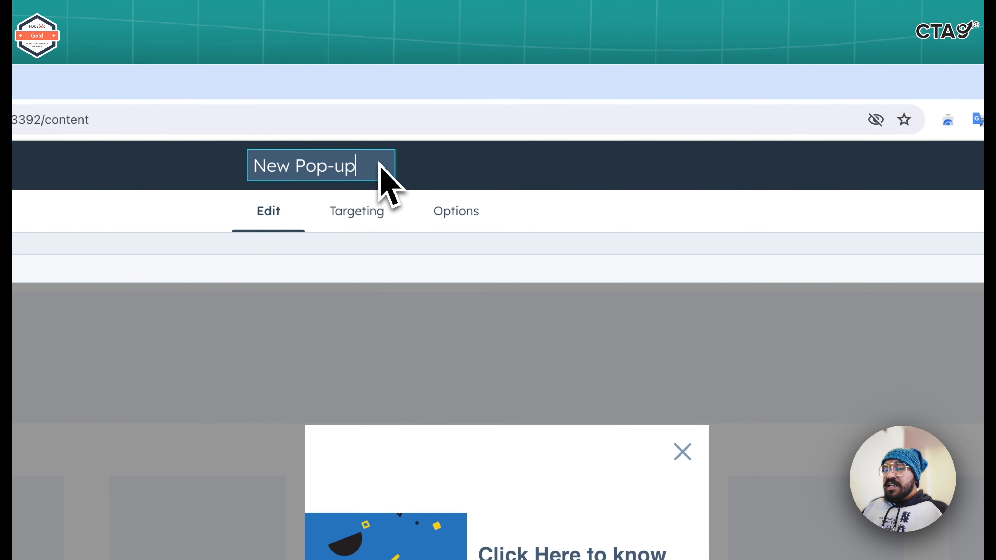
key(ctrl+a)
text(Popup Cta)
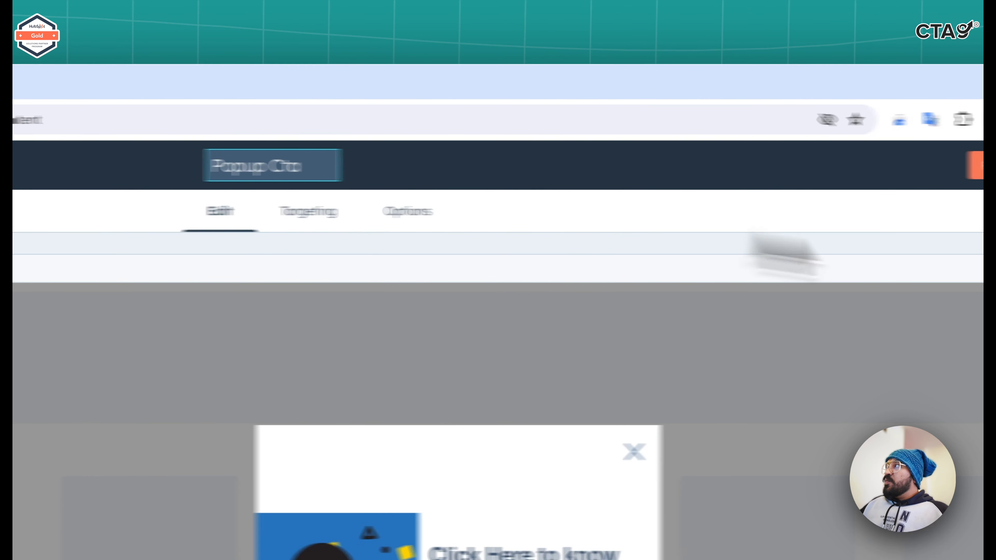
click(834, 172)
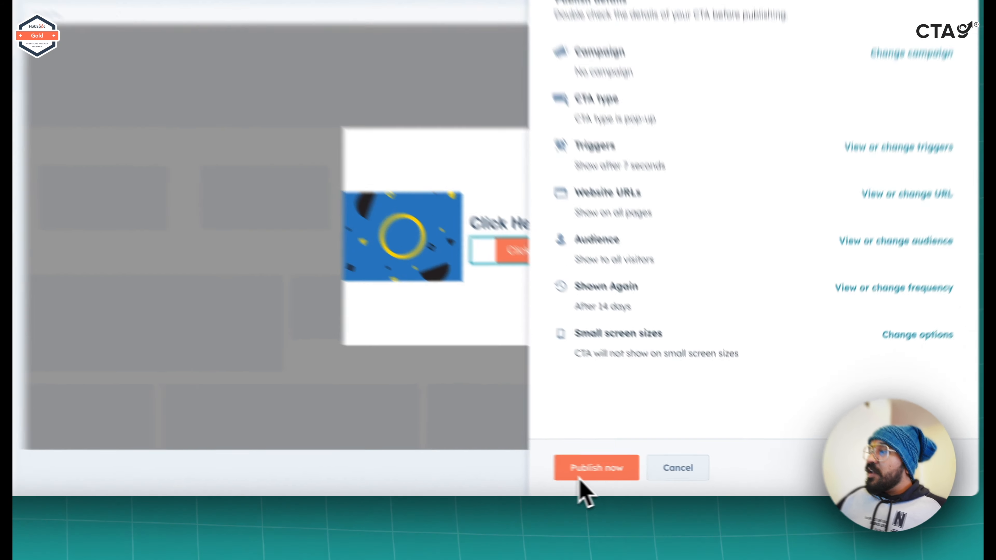
click(639, 483)
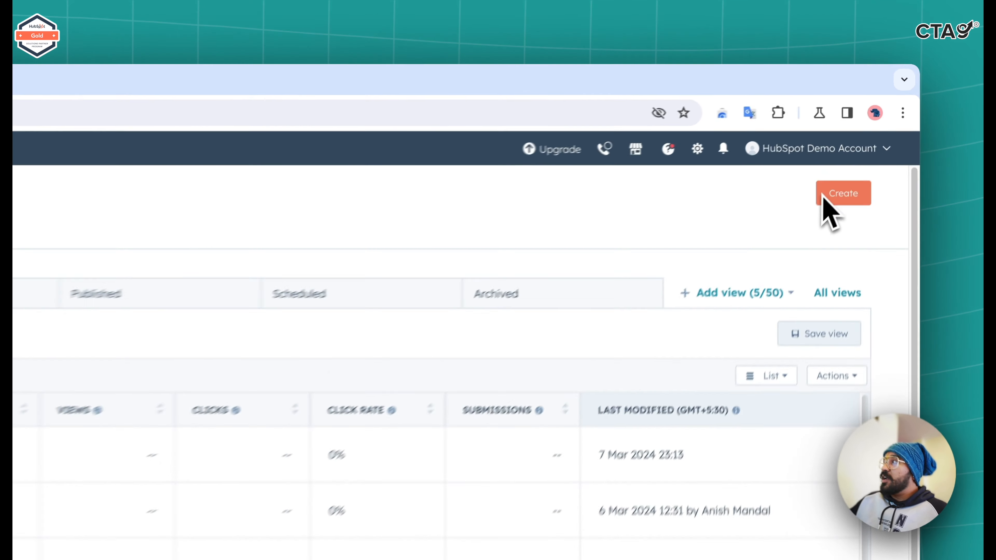
Create another CTA from scratch, using the Sticky Banner type.
click(875, 138)
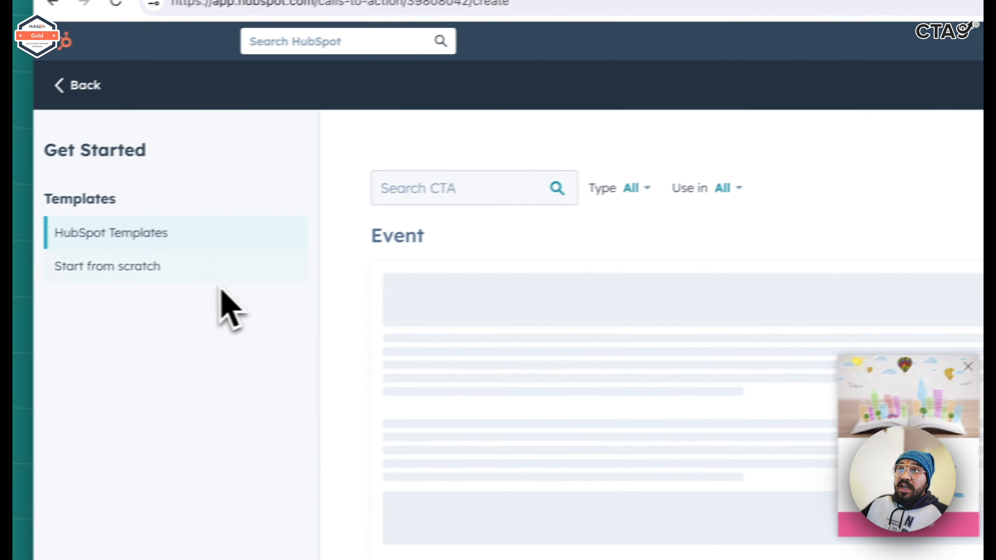
click(247, 267)
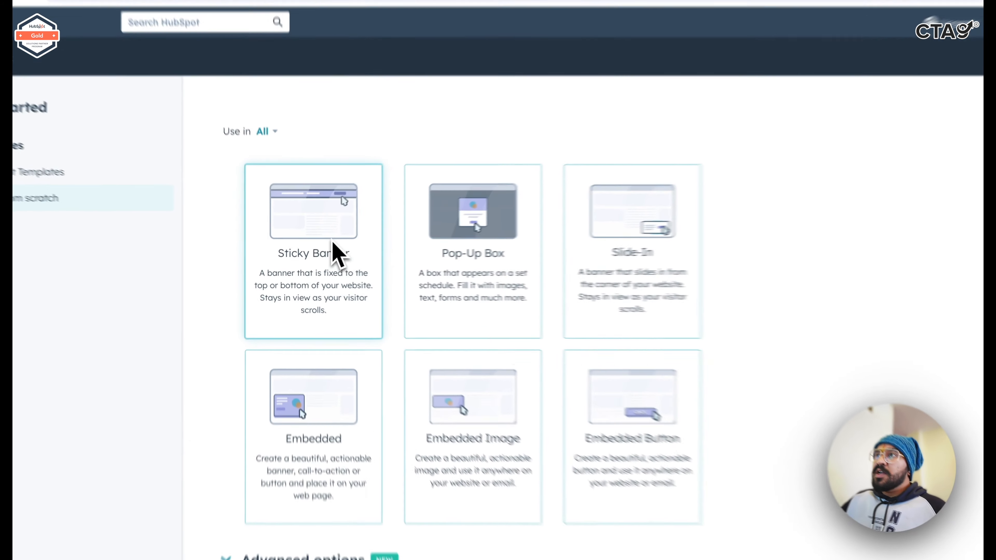
click(316, 261)
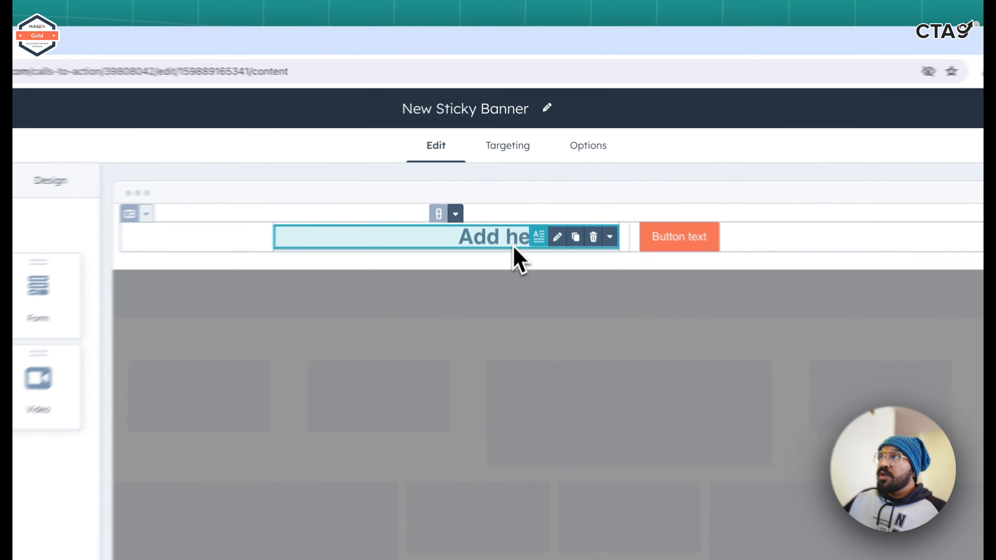
Replace the sticky banner's placeholder header text with "Don't Miss Out on this deal!".
double_click(517, 196)
click(513, 196)
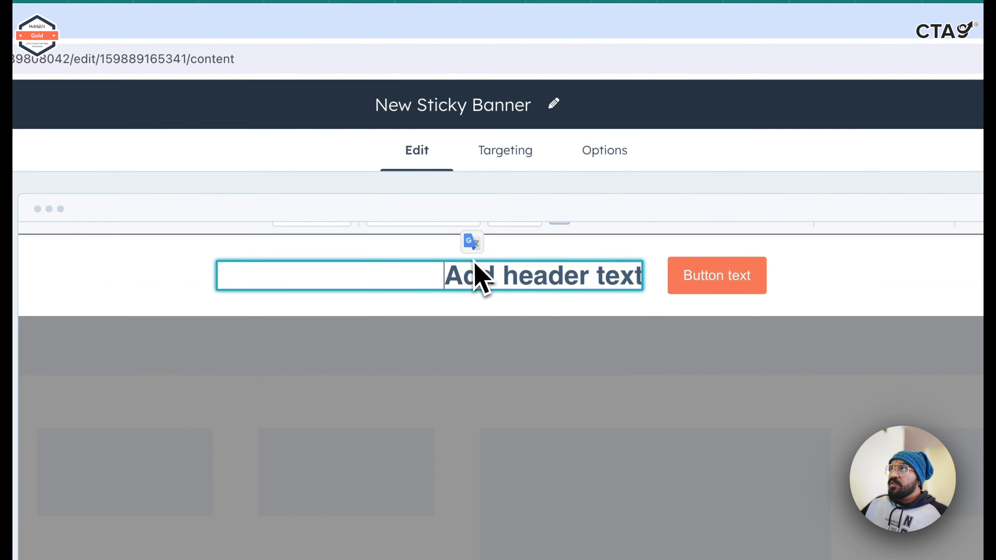
triple_click(482, 310)
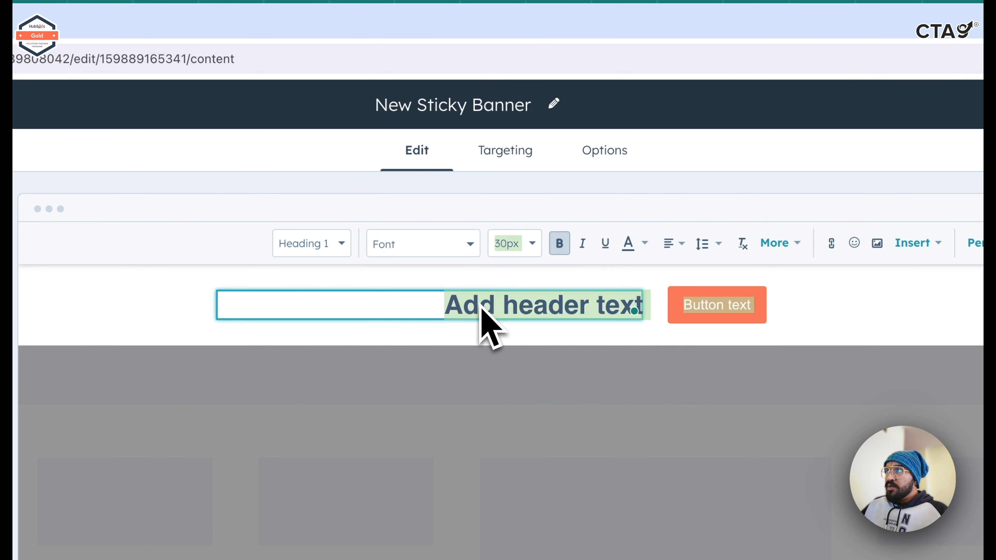
triple_click(481, 310)
text(Don't)
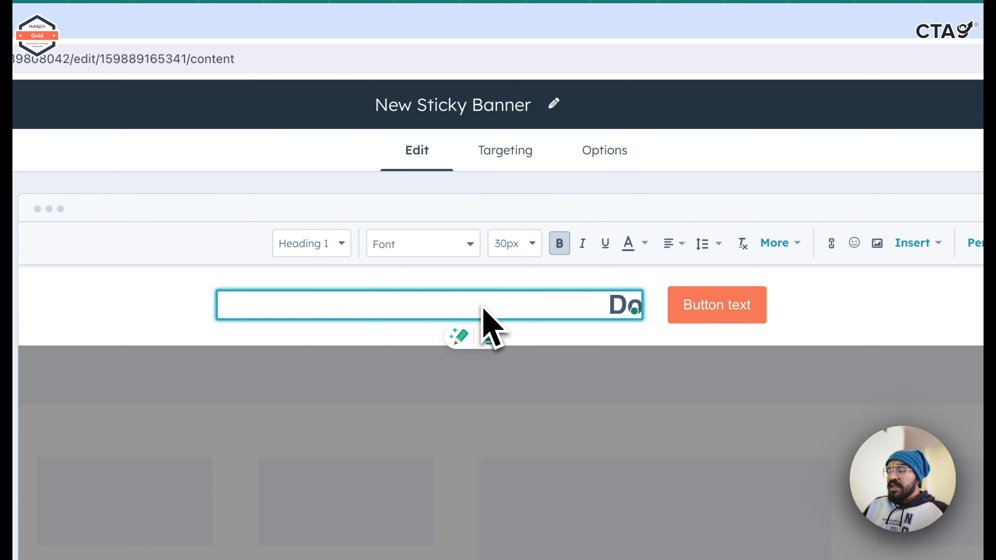
text( Miss O)
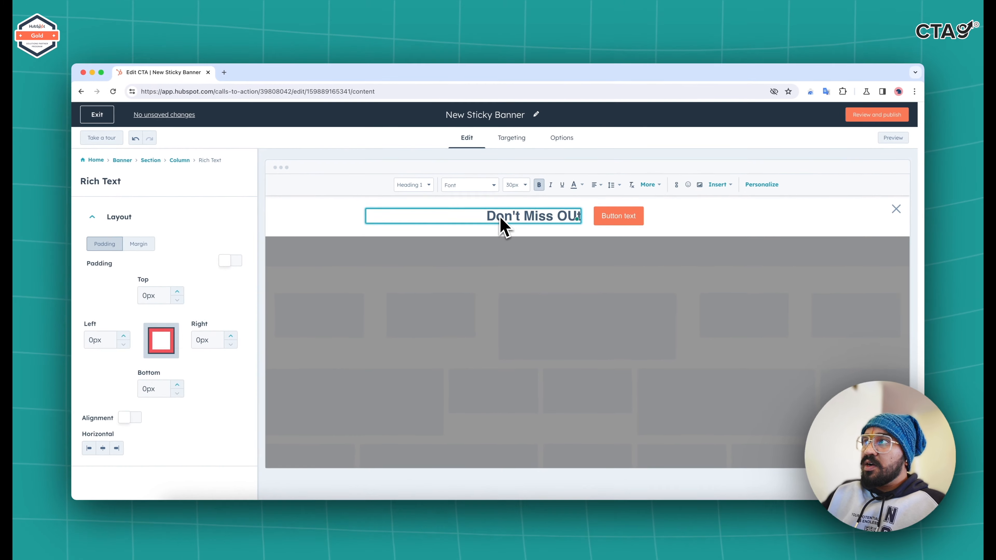
text(u)
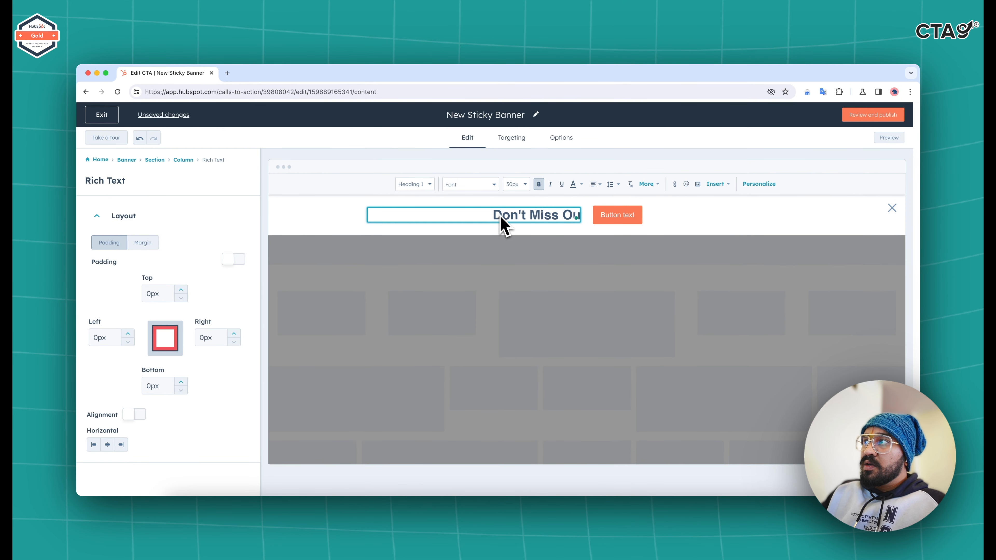
text(t on THe)
key(BackSpace)
key(BackSpace)
key(BackSpace)
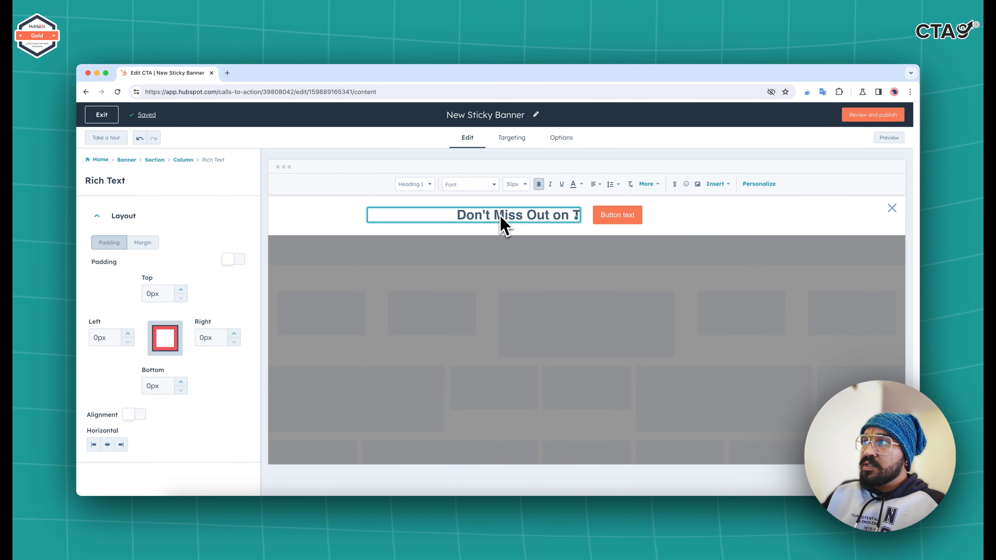
text(this deal)
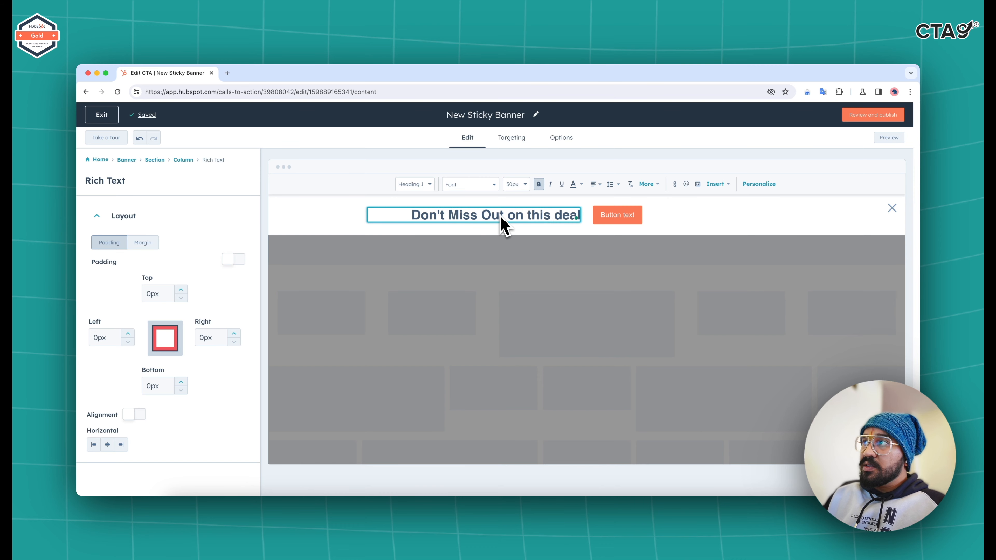
text(!)
Change the sticky banner's button text to "Give me the Deal".
click(618, 215)
triple_click(143, 355)
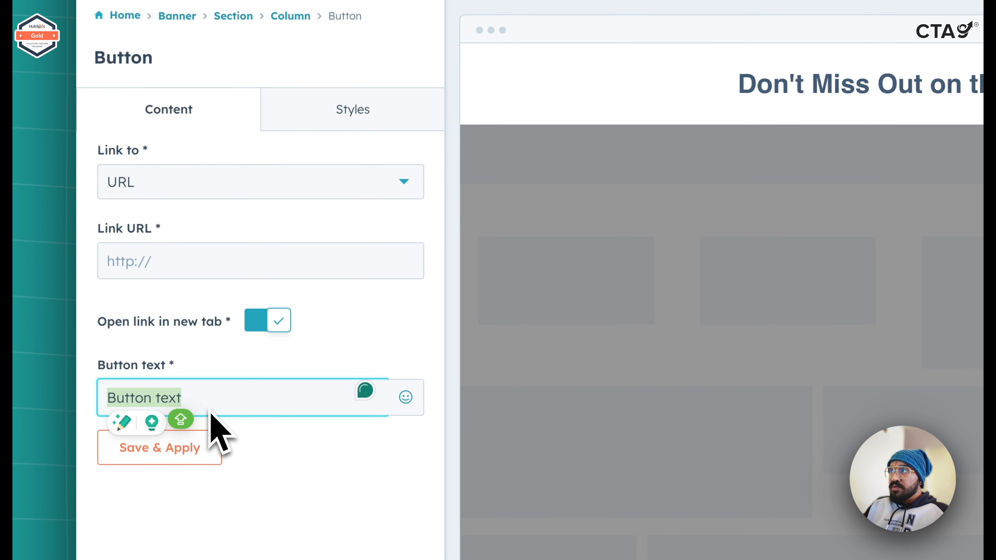
text(Gibve)
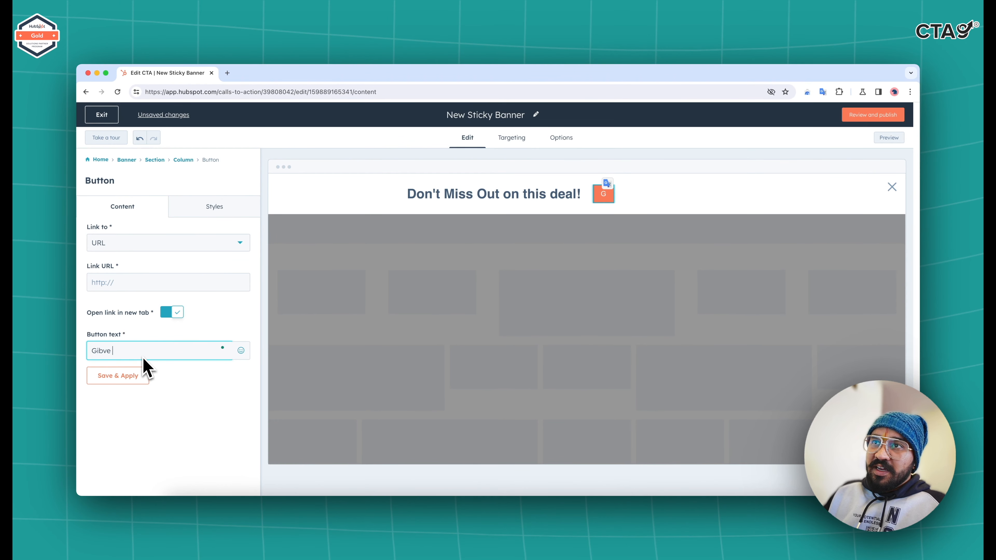
key(BackSpace)
key(BackSpace)
key(BackSpace)
key(BackSpace)
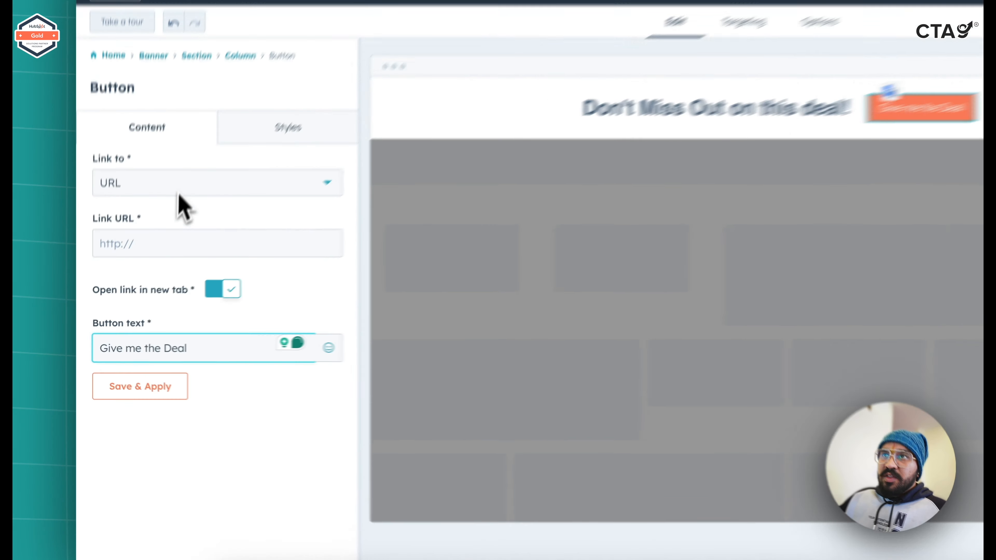
Link the banner button to one of your blog pages, choose the Practice blog, and save and apply.
click(142, 247)
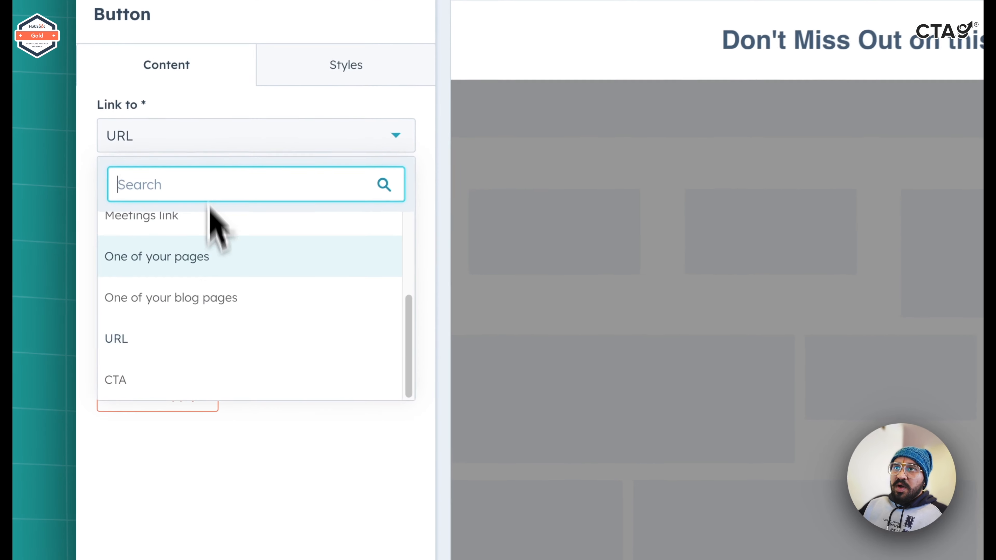
click(203, 297)
click(219, 212)
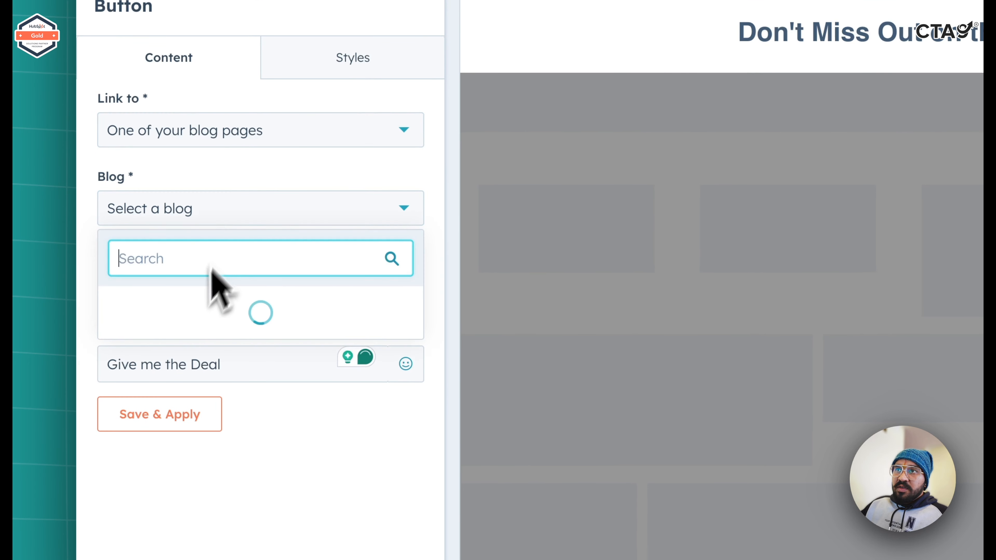
click(187, 328)
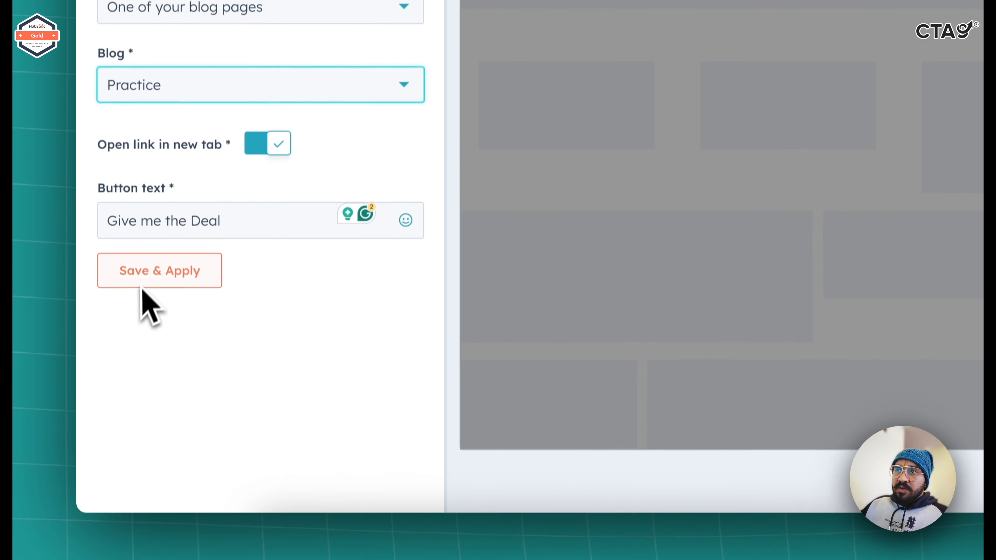
click(149, 398)
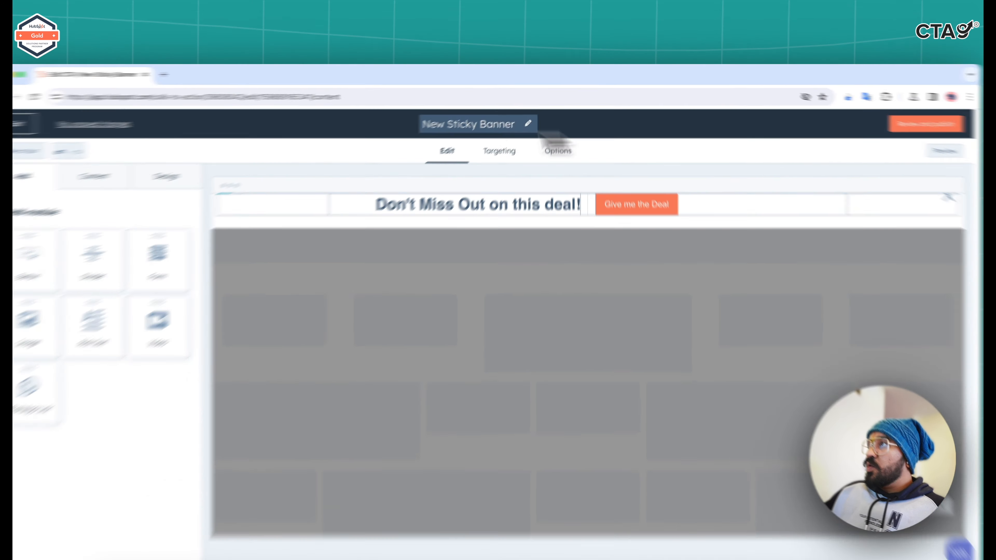
Rename the sticky banner CTA to "Deal Sticky banner top", review its publish details and publish it immediately.
click(536, 114)
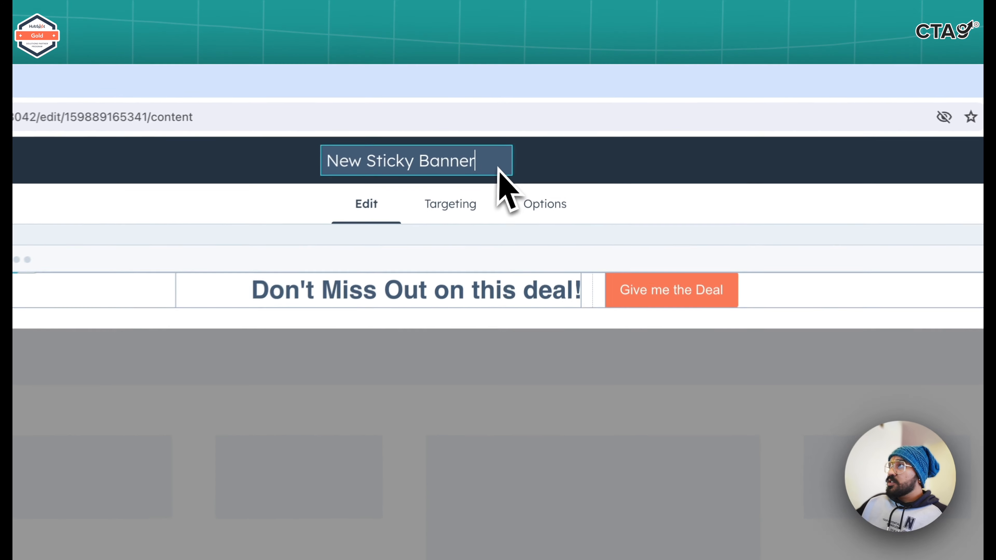
key(super+a)
text(Deal S)
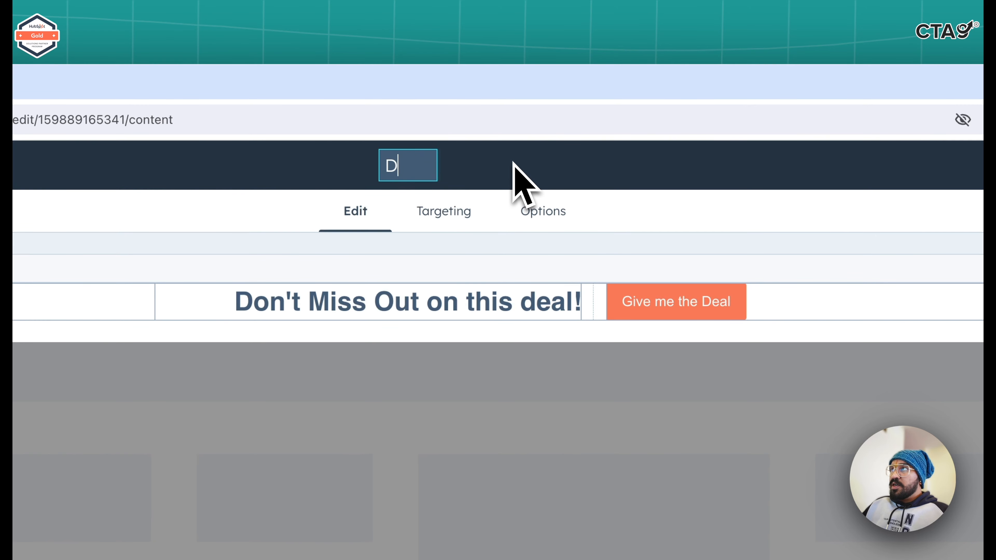
text(ticky banner t)
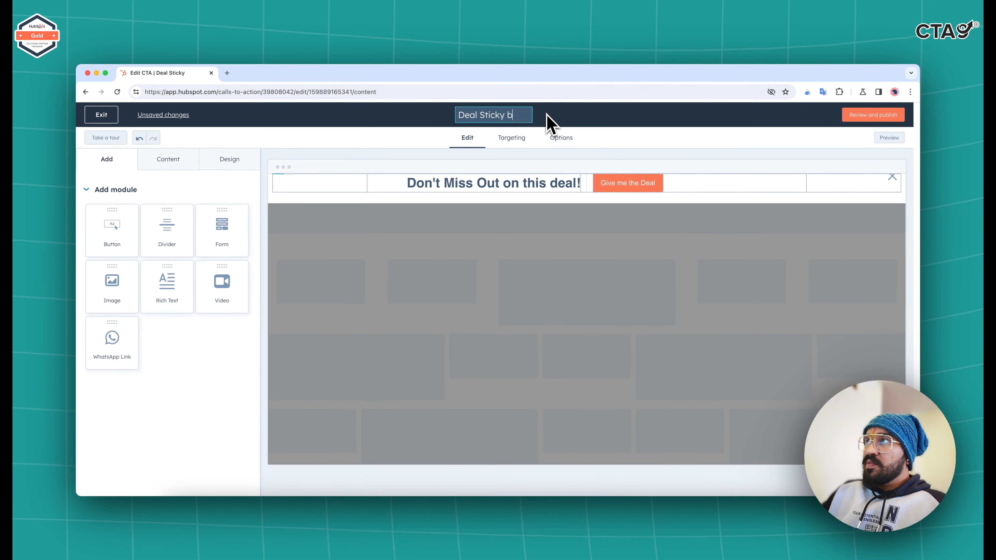
text(op)
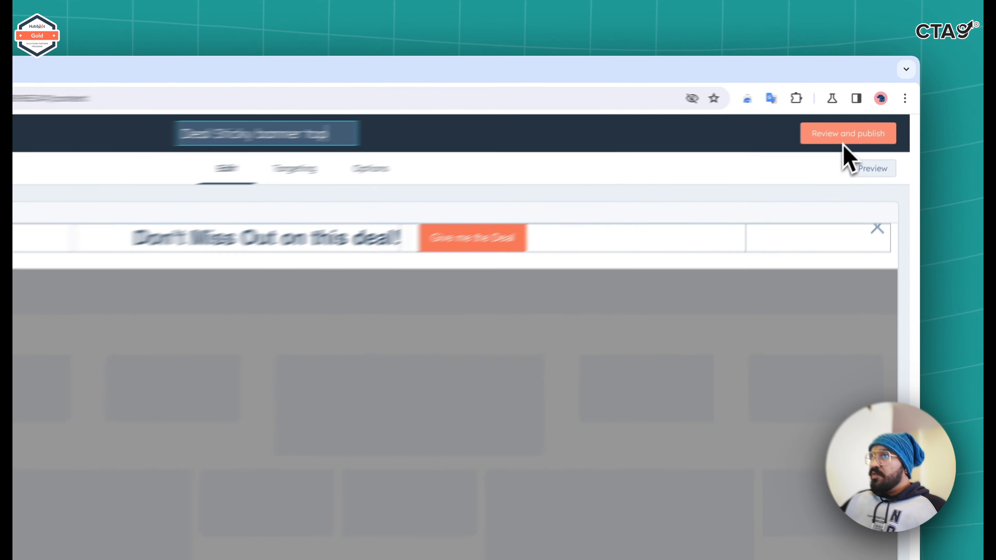
click(877, 117)
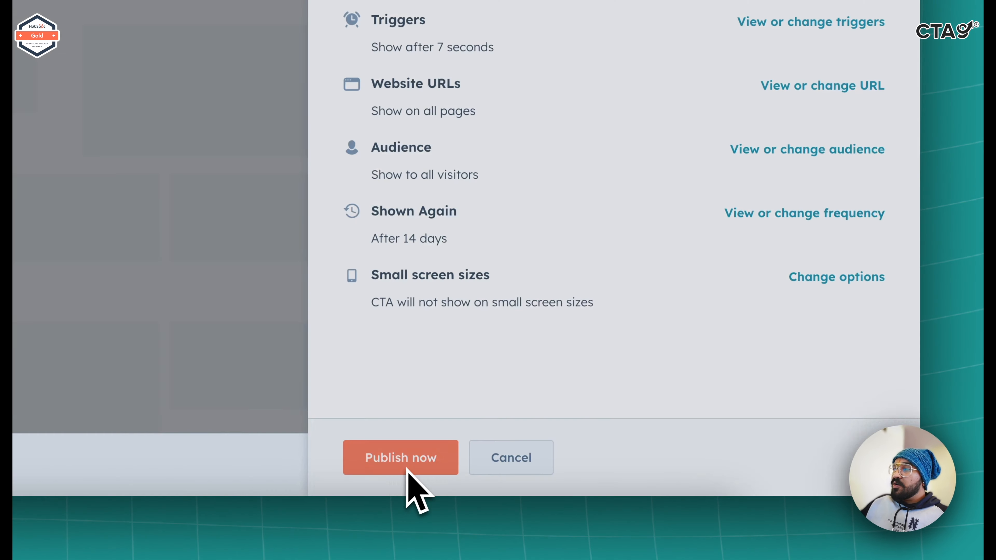
click(658, 476)
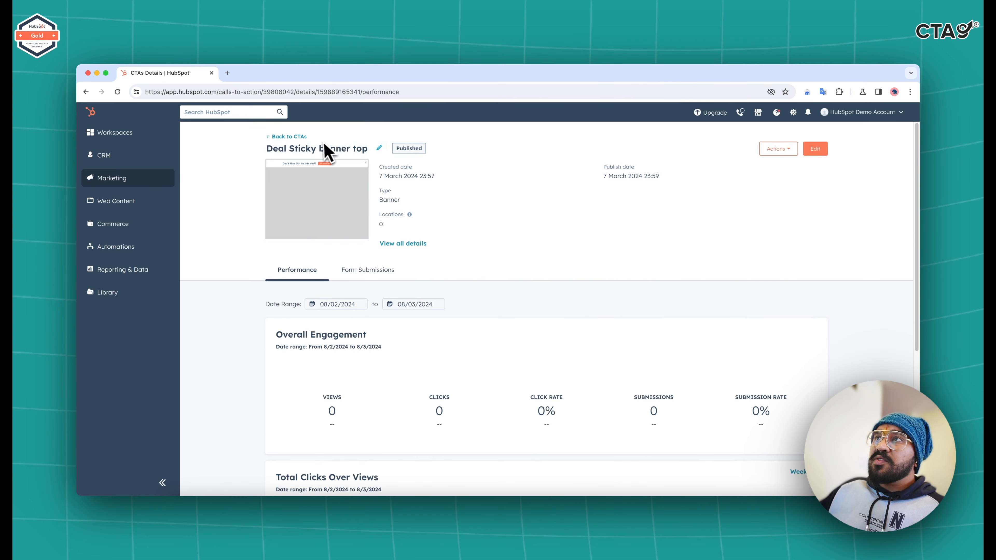
Return to the CTA list and create a new slide-in CTA from scratch.
click(290, 137)
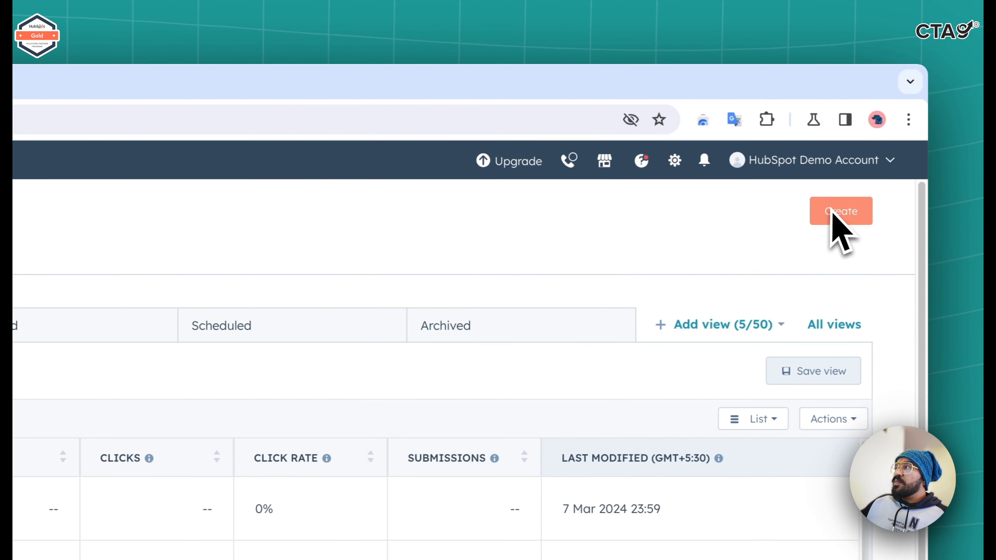
click(912, 211)
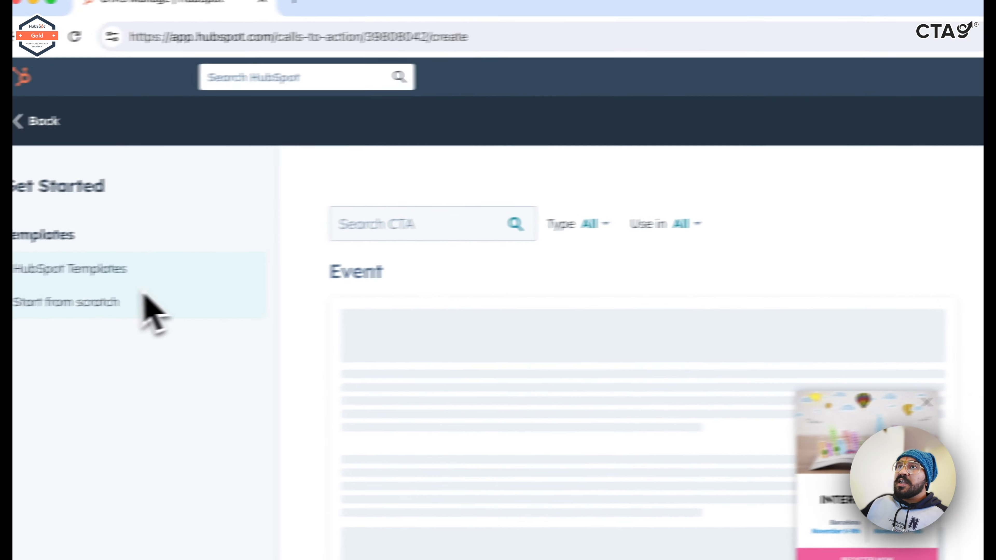
click(149, 307)
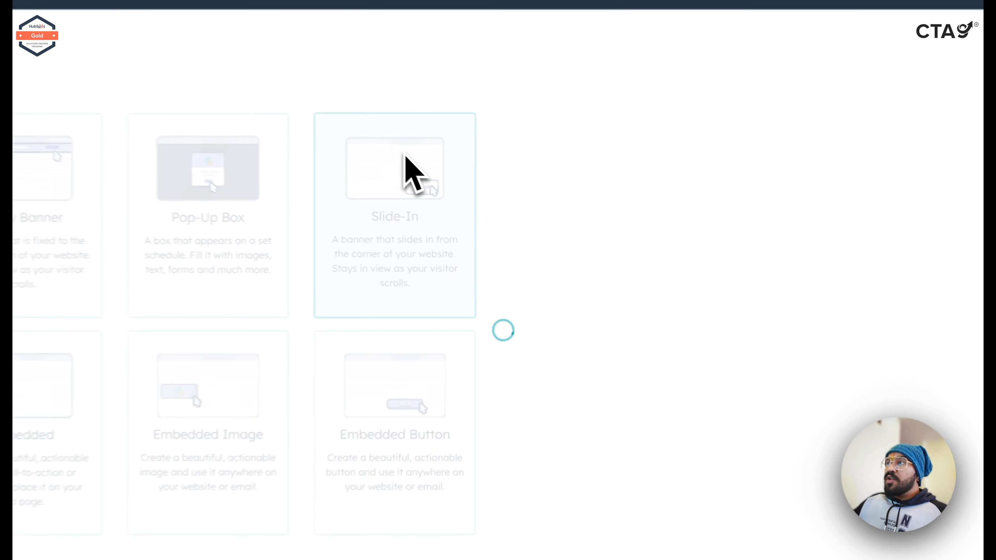
click(513, 229)
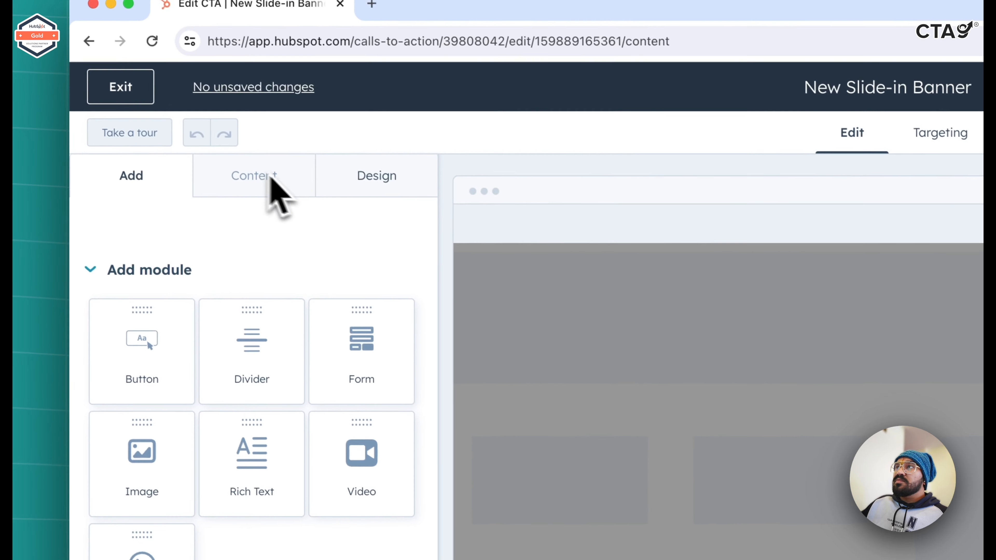
In the slide-in's design settings, set its position to Slide-in: Bottom Left.
click(275, 185)
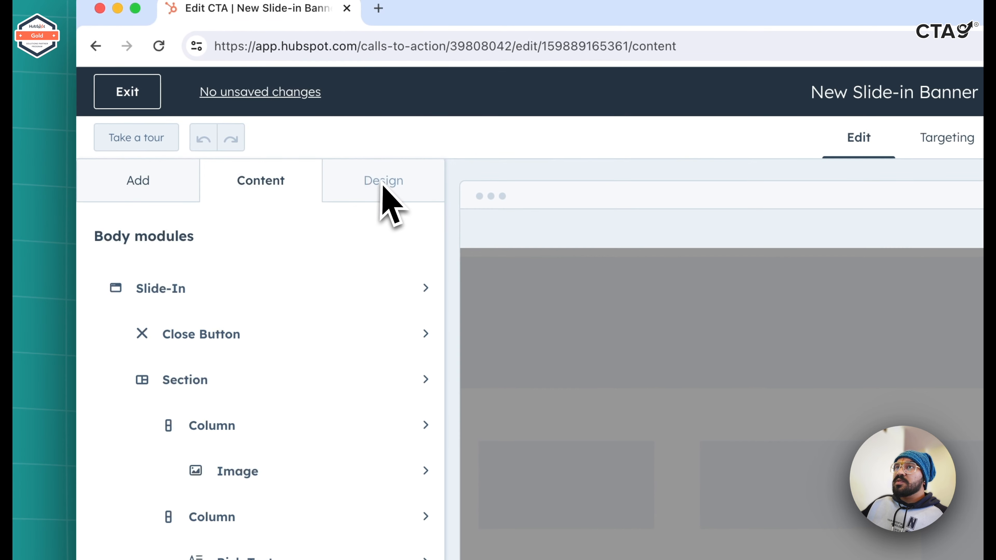
click(394, 181)
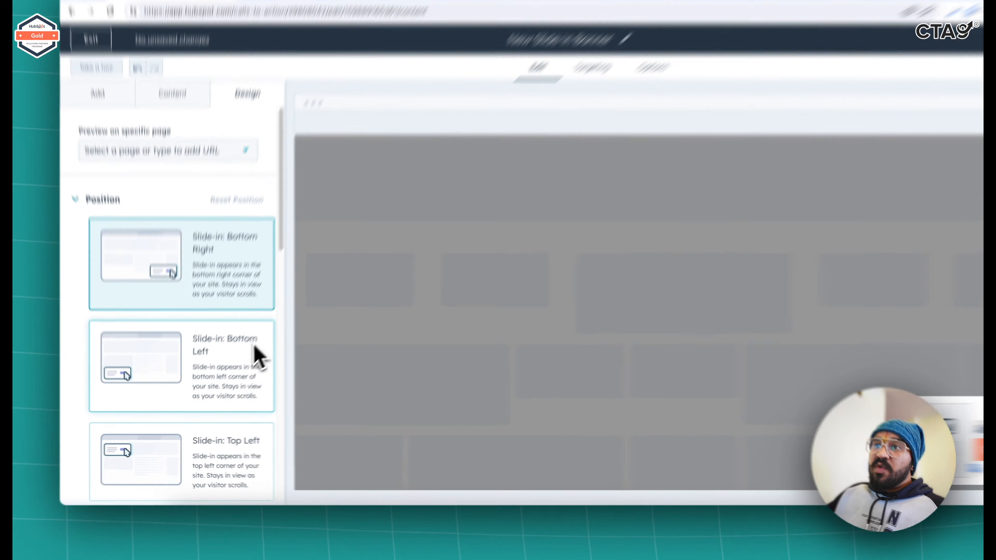
click(238, 372)
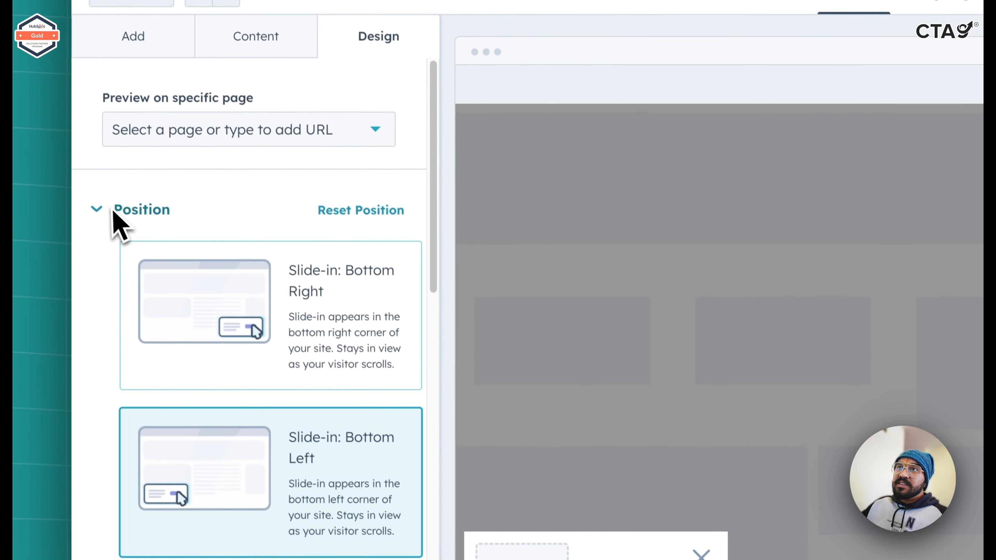
click(59, 39)
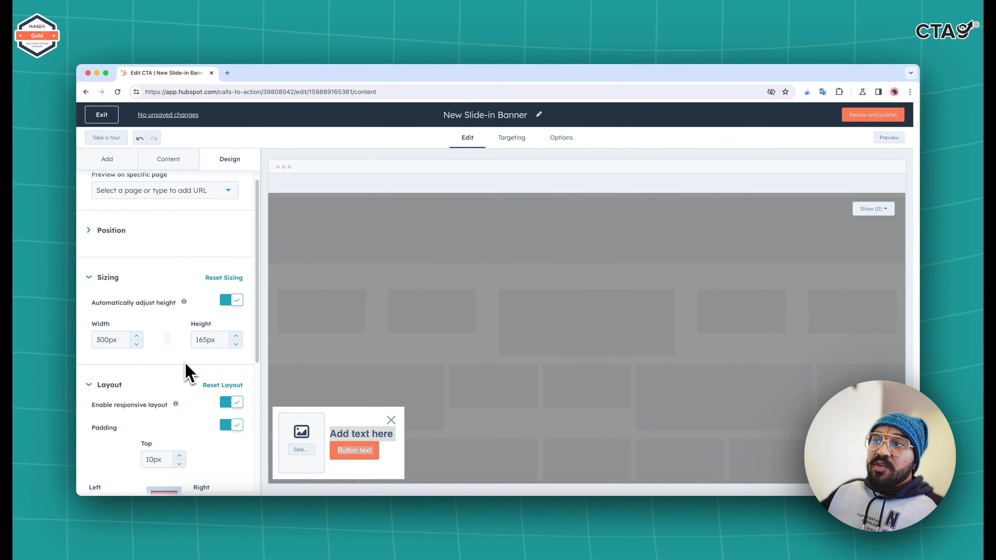
Set the slide-in's width to 400 px in the sizing settings.
scroll(185, 361, down, 3)
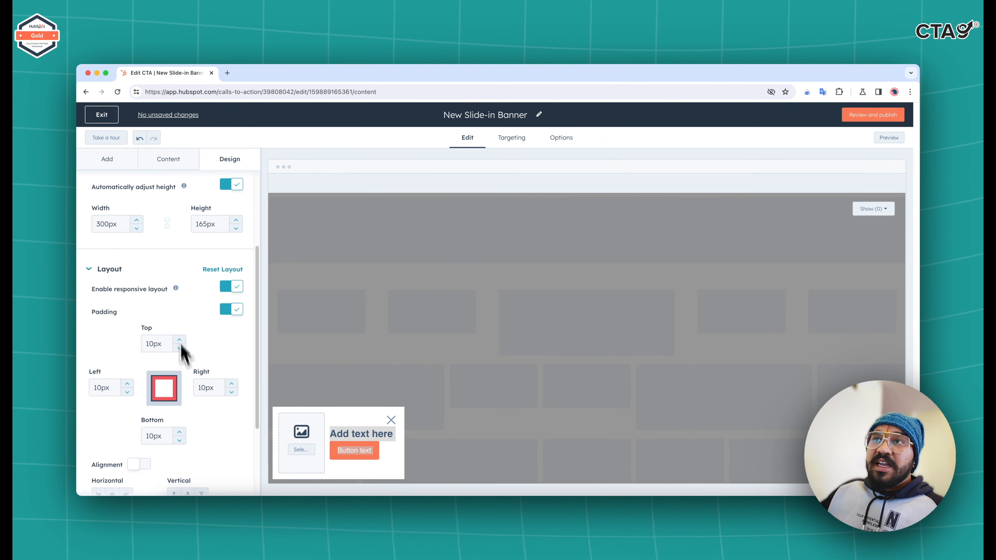
click(135, 222)
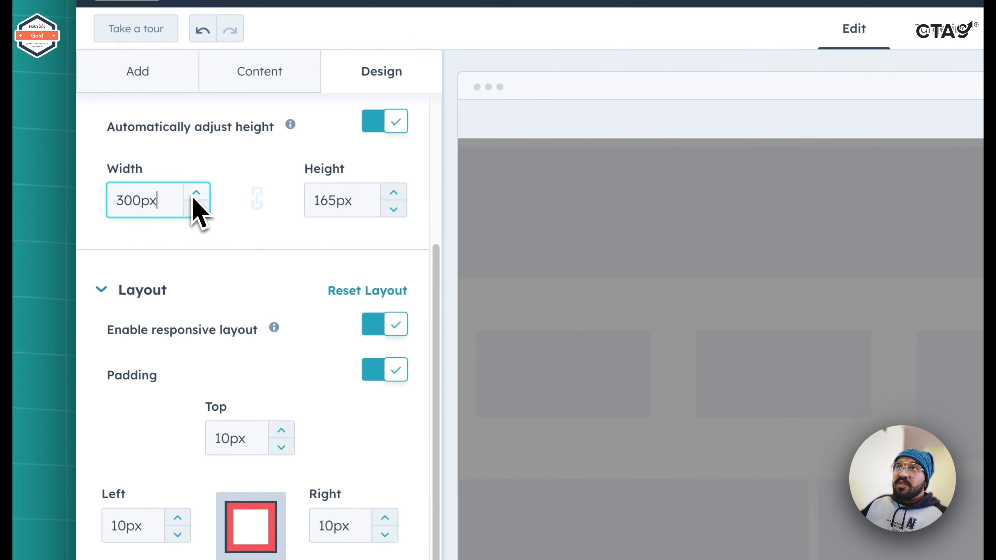
click(189, 196)
click(189, 196)
drag(177, 207, 105, 205)
text(400)
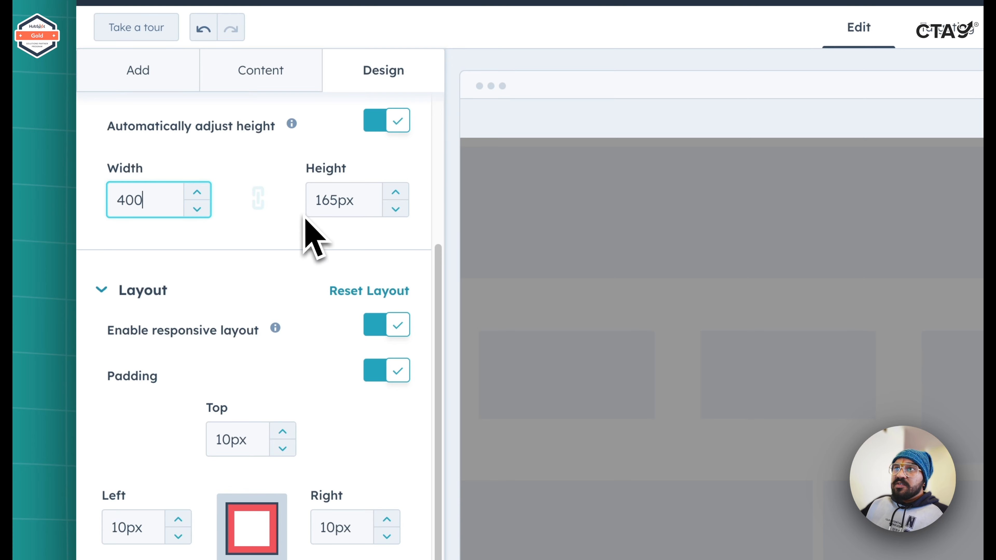
click(291, 231)
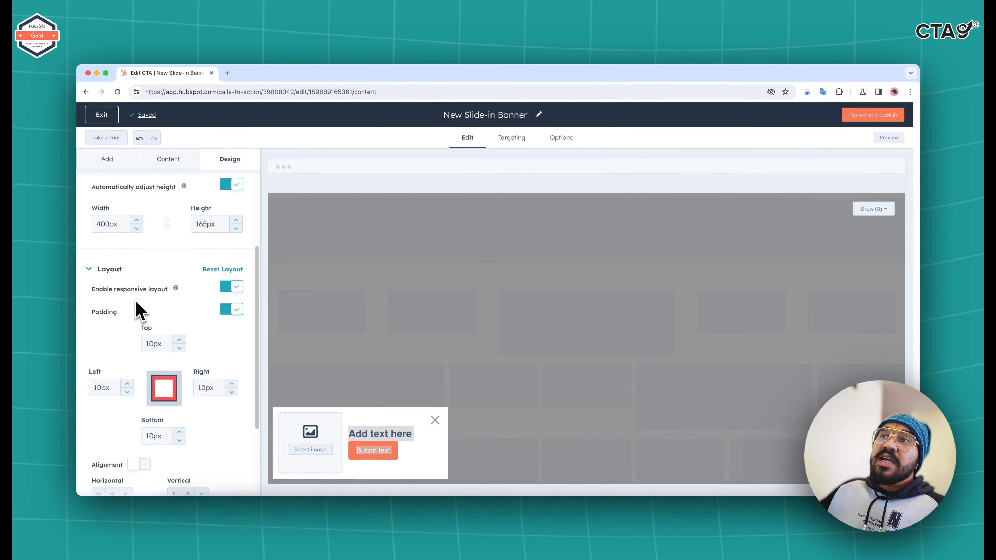
Browse the image library for the slide-in's background and insert the Rectangle 6244 image.
scroll(136, 310, down, 3)
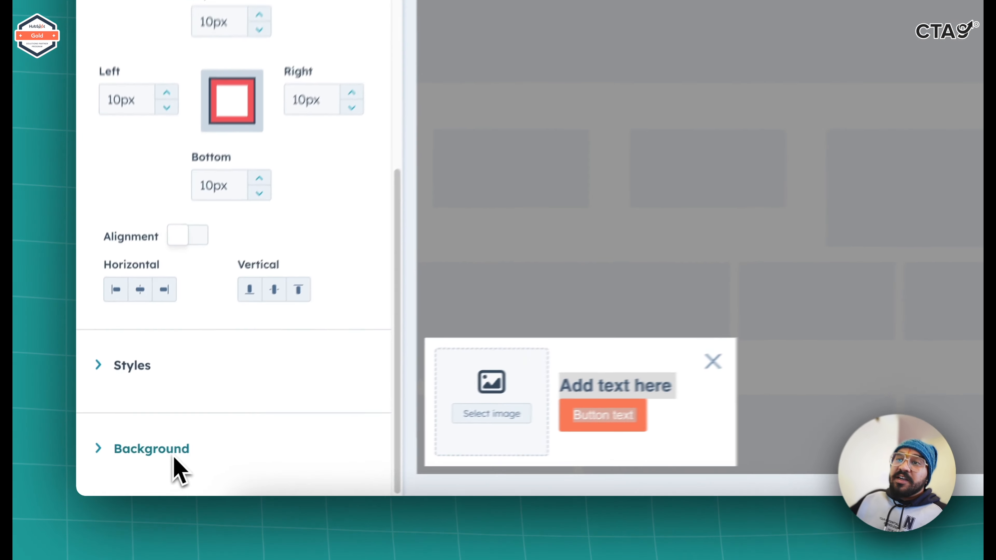
click(129, 470)
scroll(184, 454, down, 2)
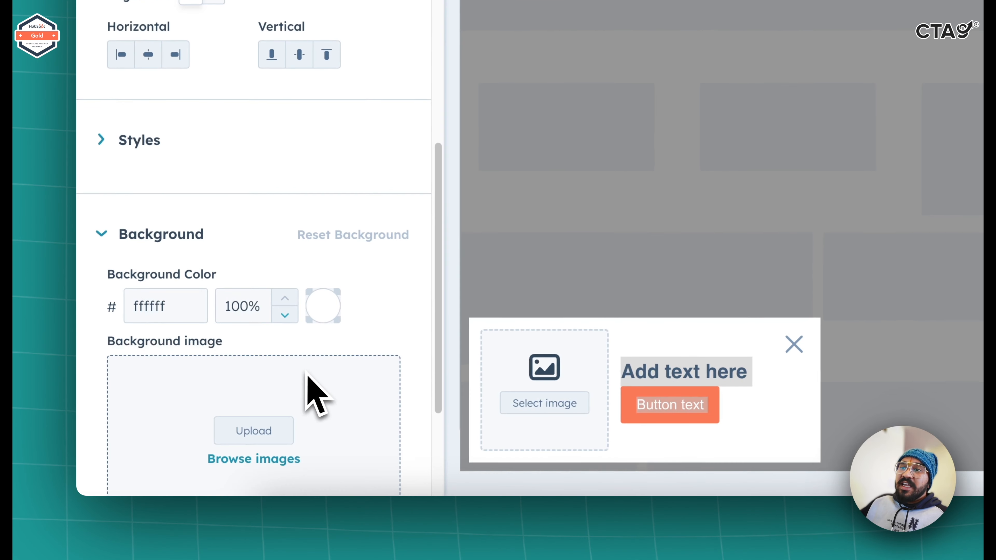
scroll(307, 376, down, 5)
click(257, 269)
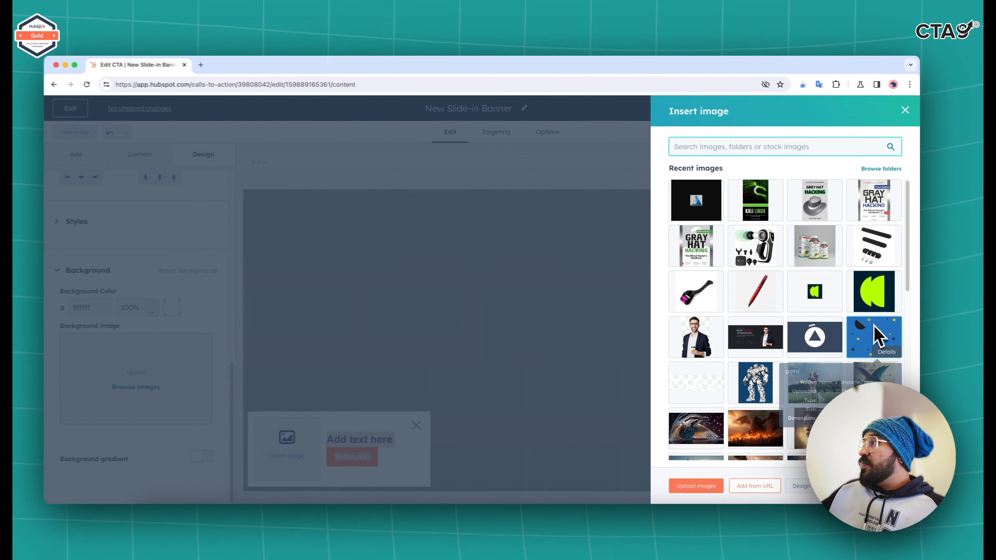
mouse_move(862, 394)
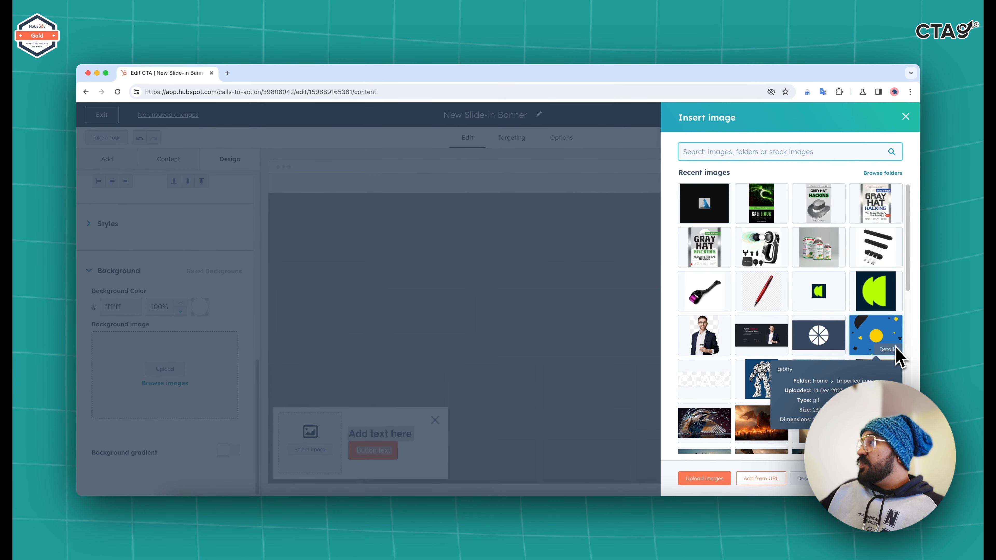
drag(909, 261, 853, 335)
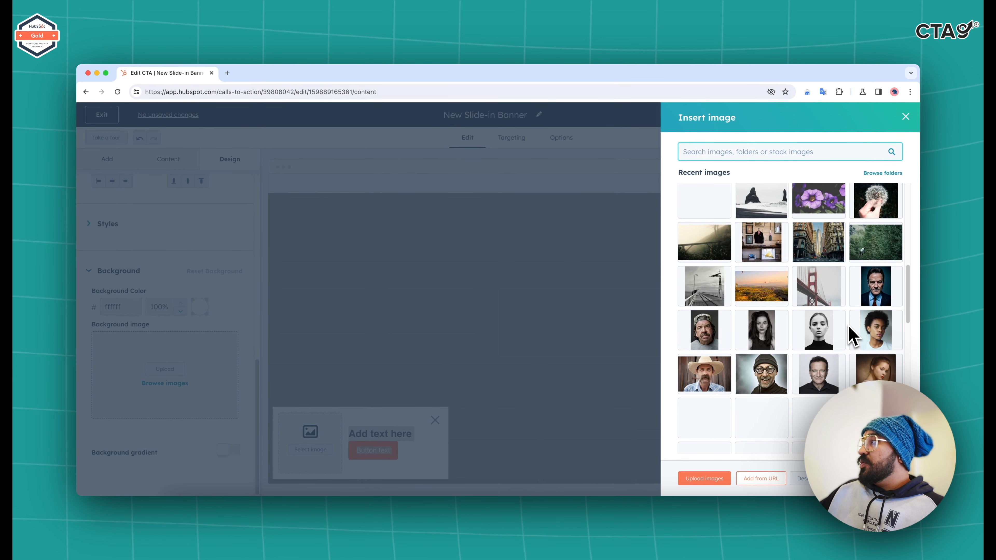
scroll(842, 301, down, 4)
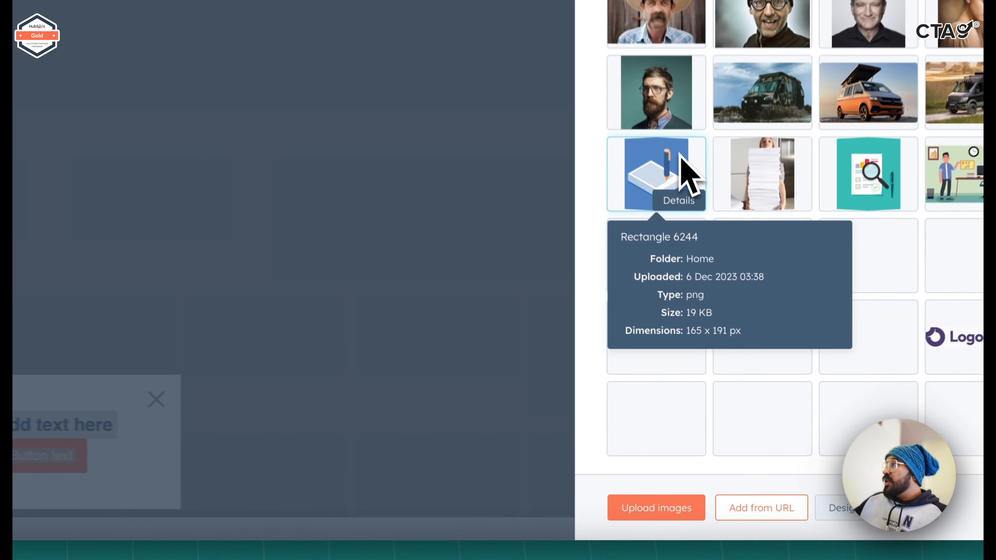
click(719, 304)
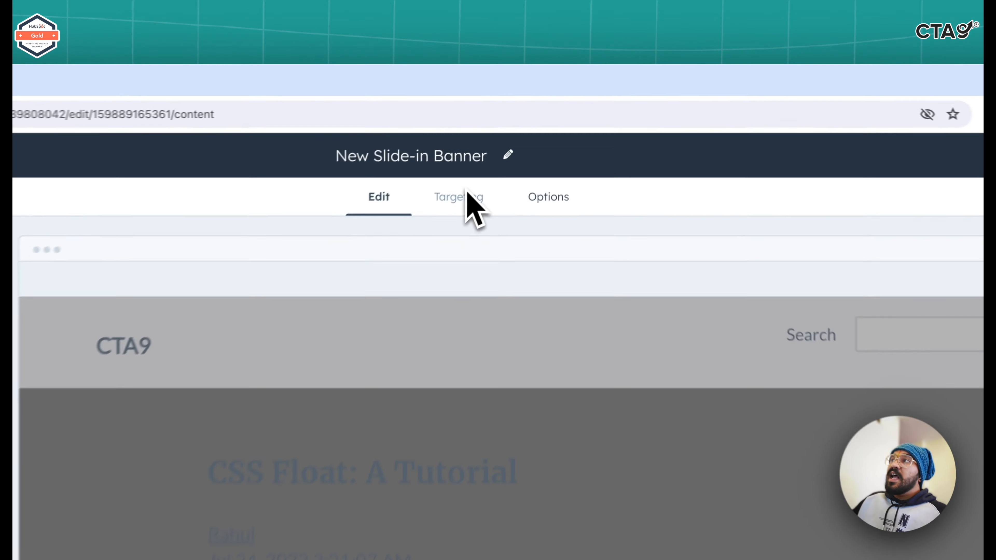
In the slide-in's targeting settings, enable the page scroll trigger and set it to 70%.
click(468, 192)
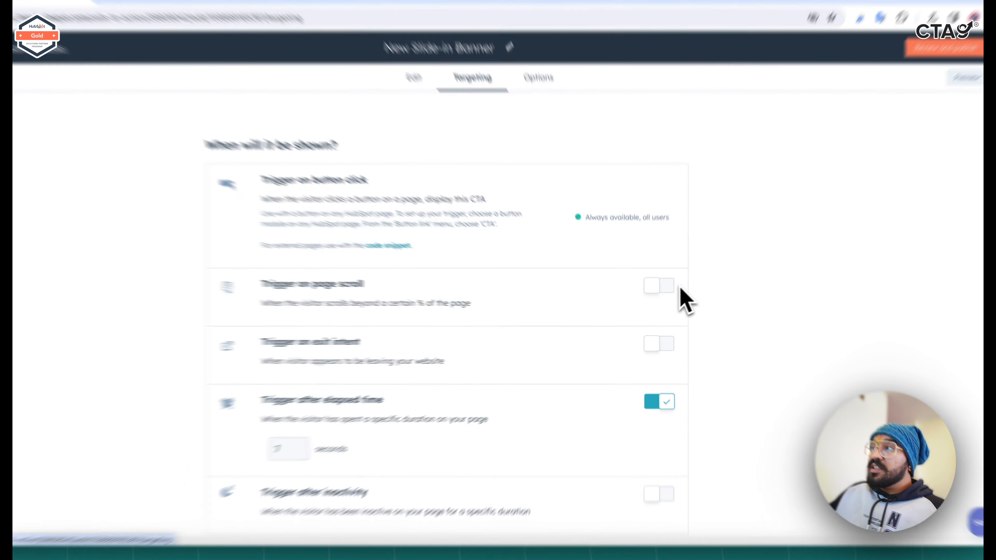
click(662, 298)
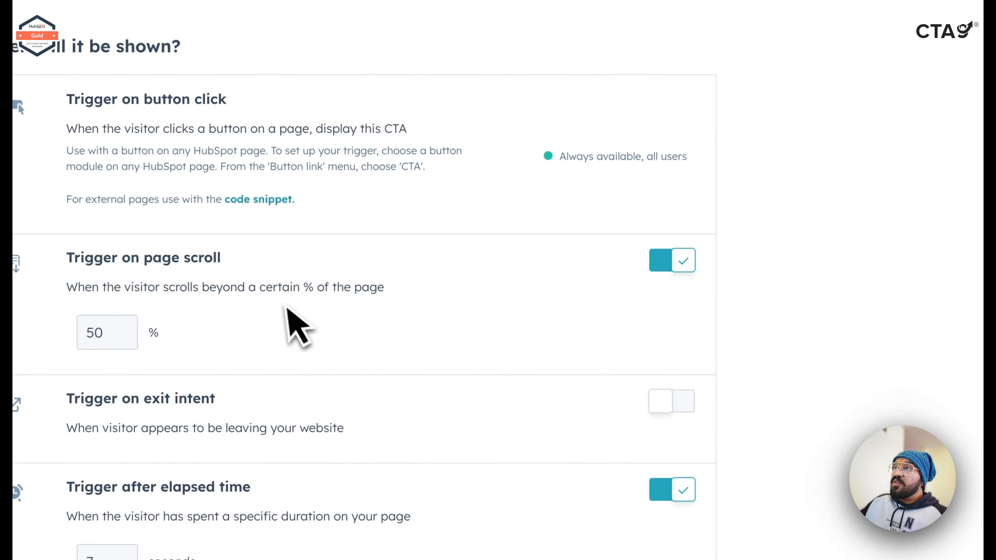
drag(148, 339, 31, 340)
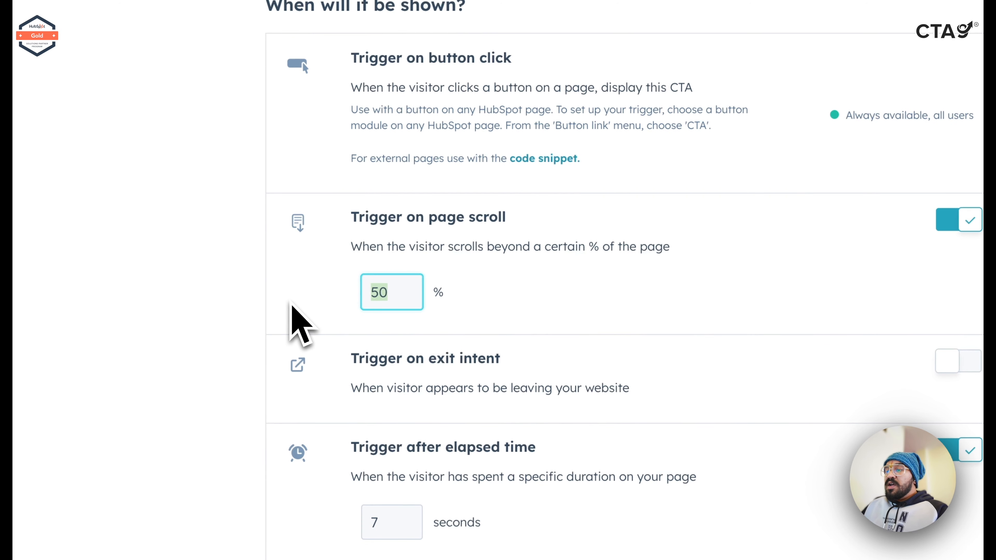
text(70)
click(523, 269)
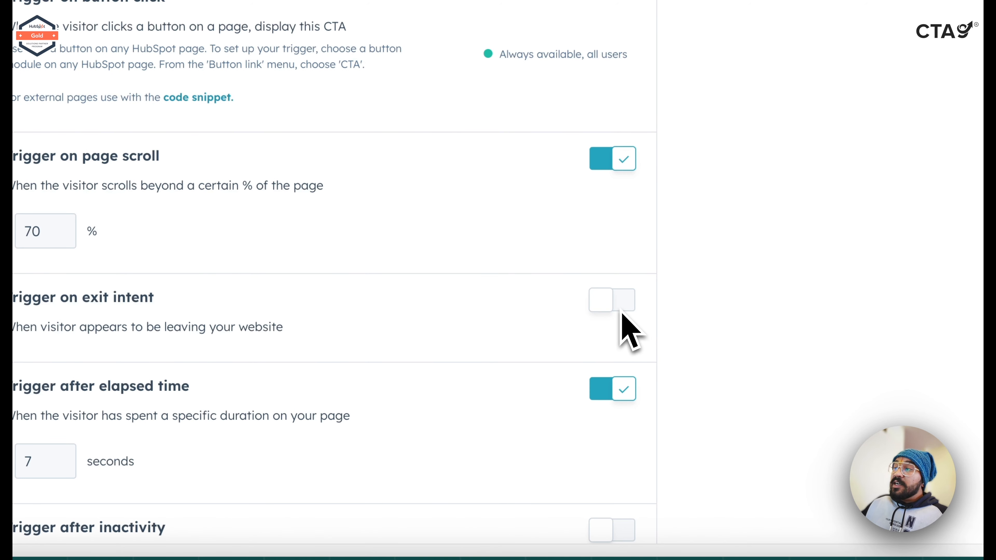
Enable the exit intent trigger, check where the slide-in will be shown, and exit the CTA editor.
click(622, 310)
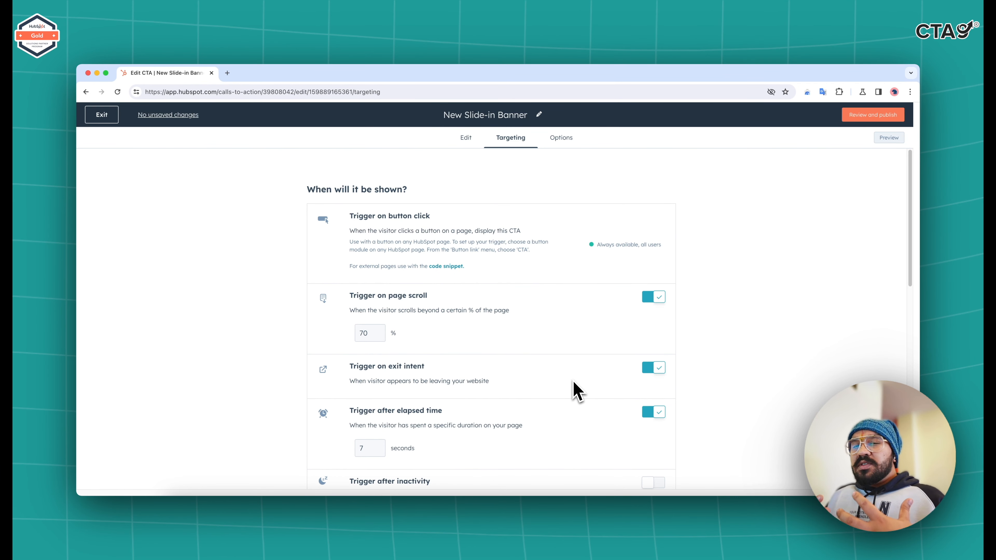
scroll(403, 345, down, 5)
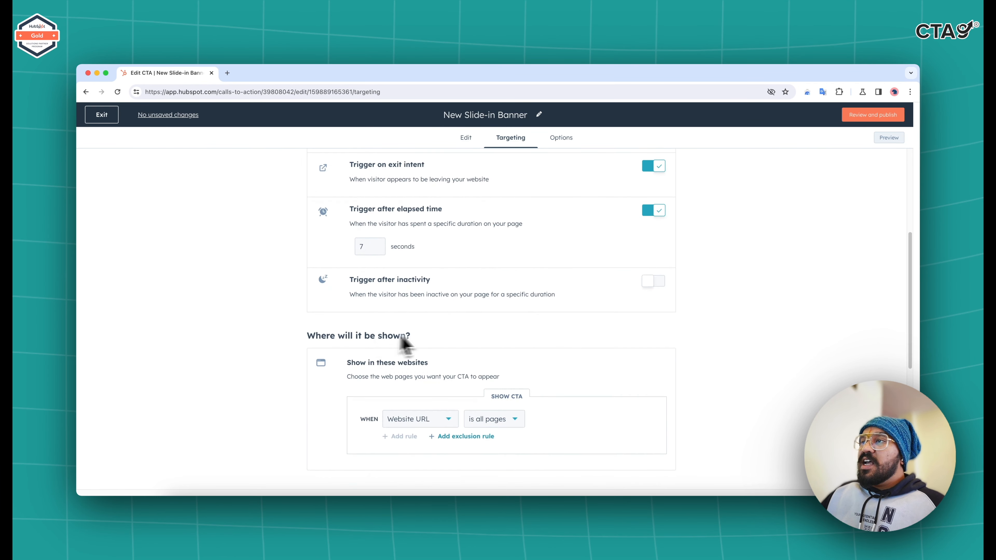
scroll(569, 333, up, 5)
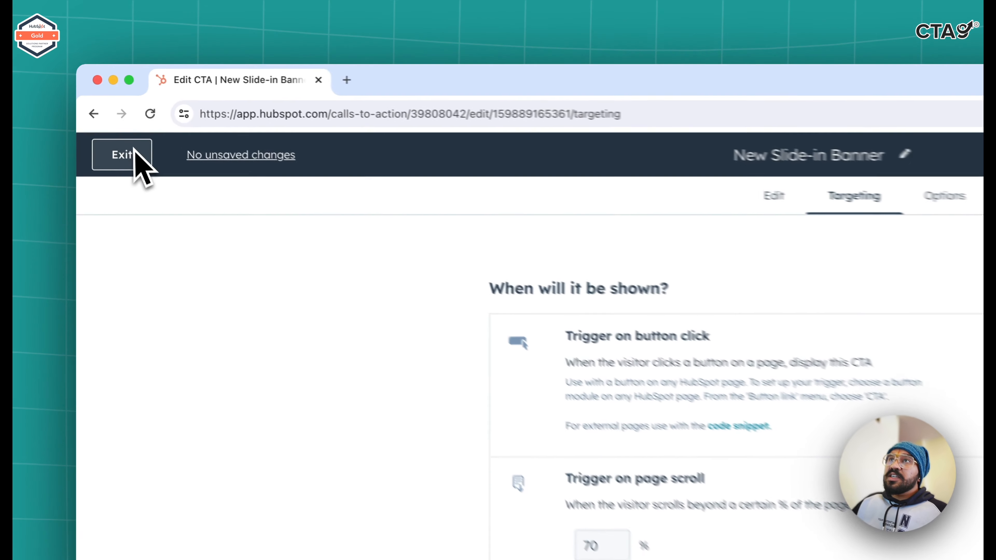
click(134, 151)
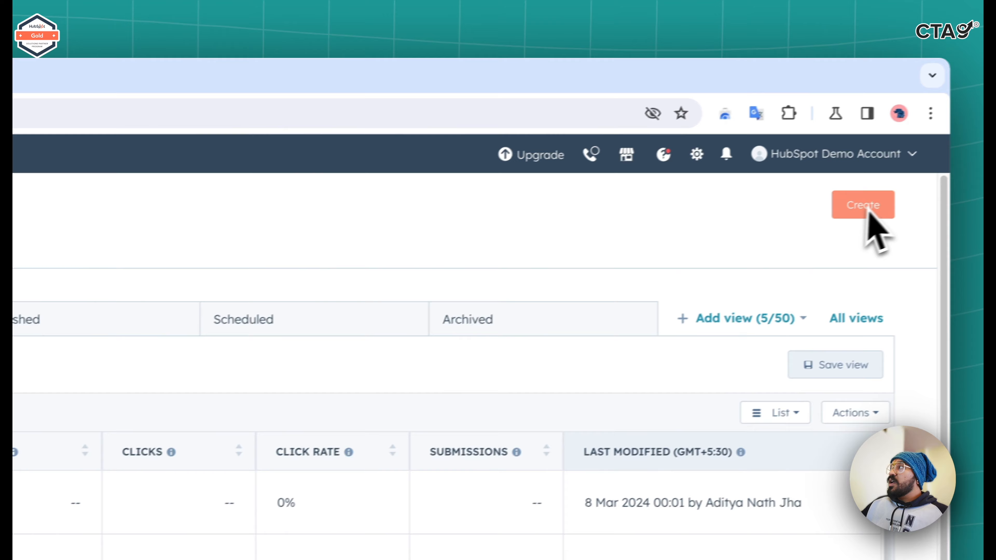
Start another CTA from scratch and look over the available CTA types, including the advanced options.
click(935, 245)
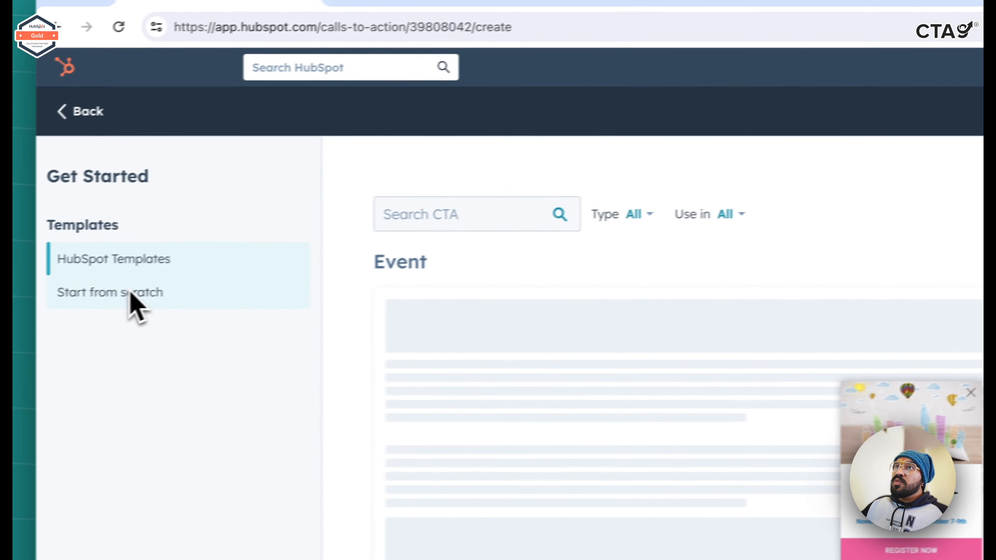
click(131, 293)
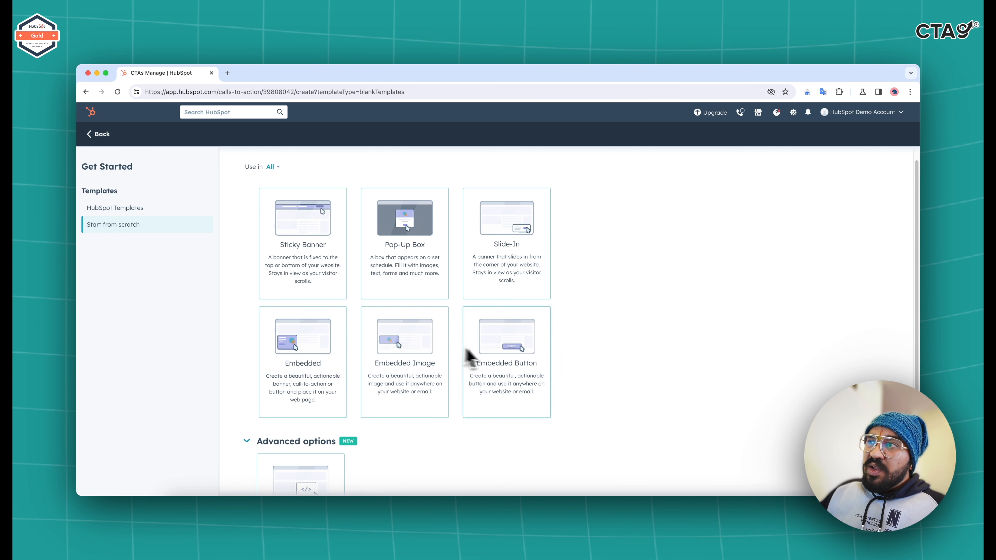
scroll(500, 355, down, 2)
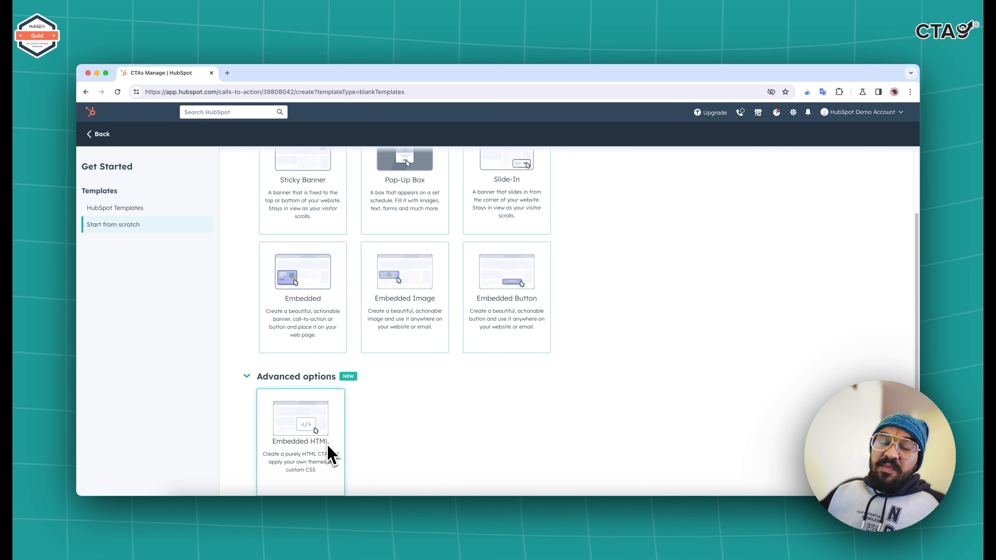